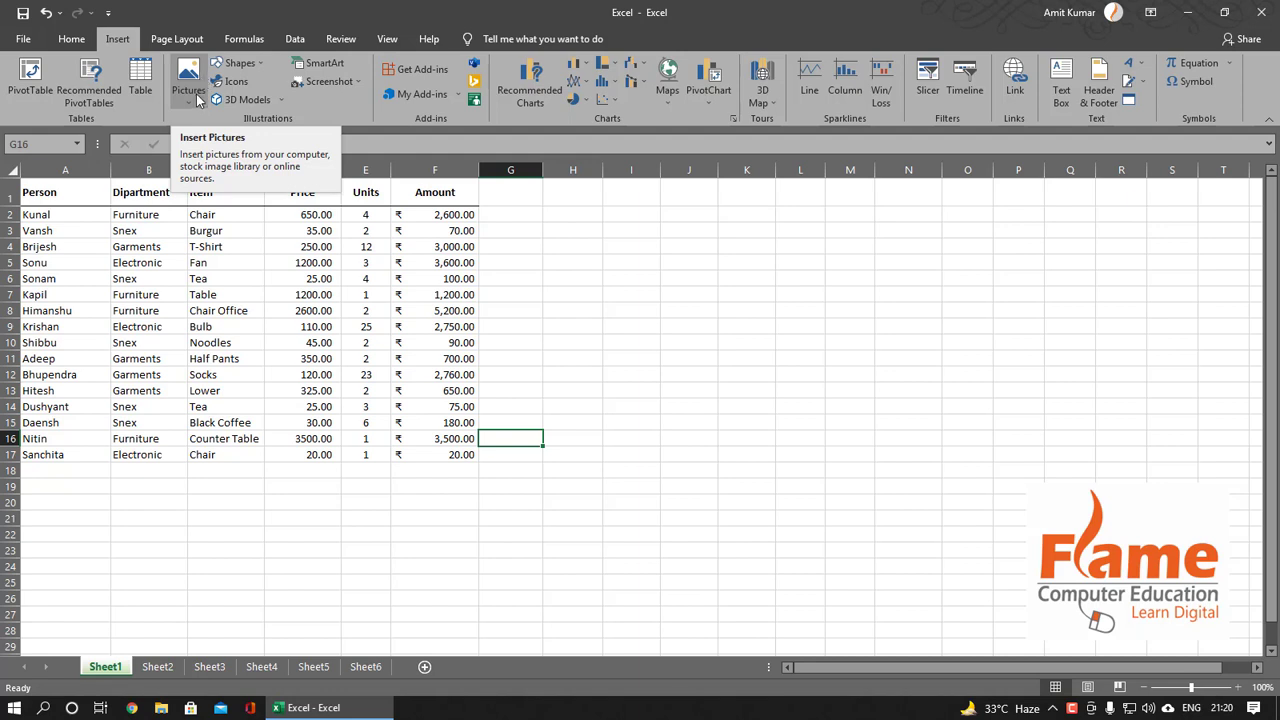
Insert the elephant photo named 1 from the device's Pictures folder into the worksheet
left_click(198, 100)
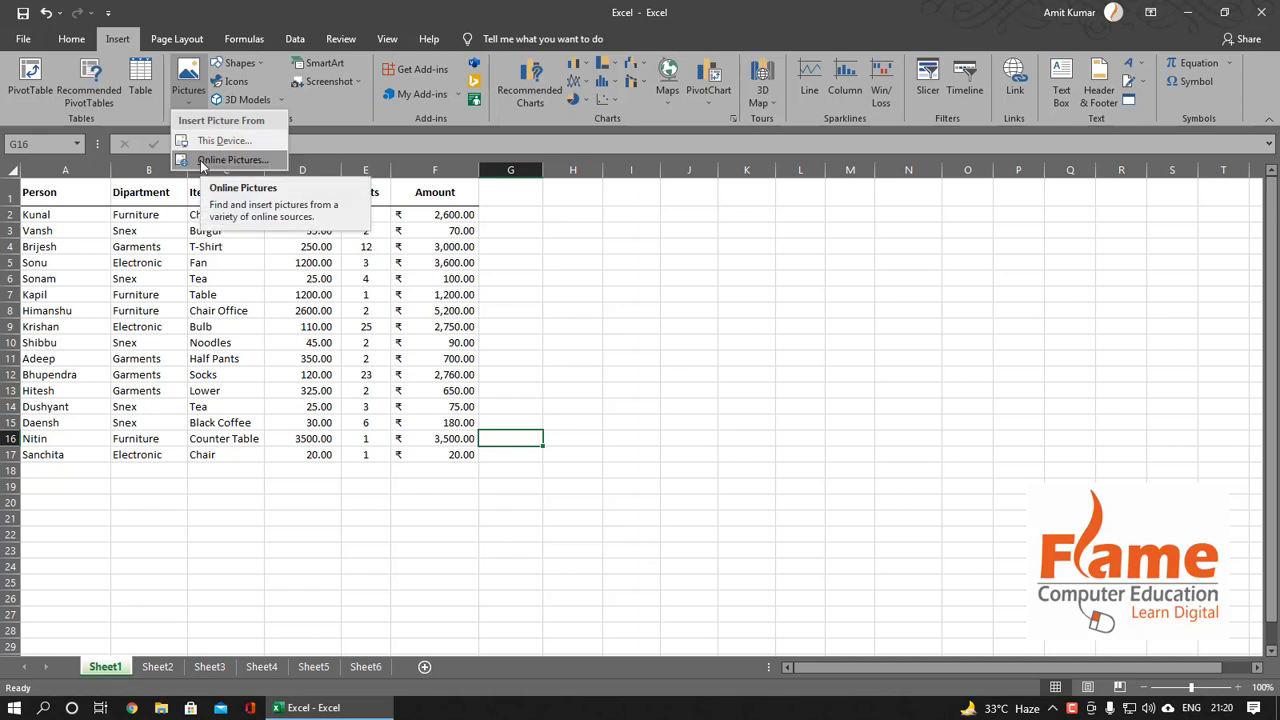
left_click(206, 147)
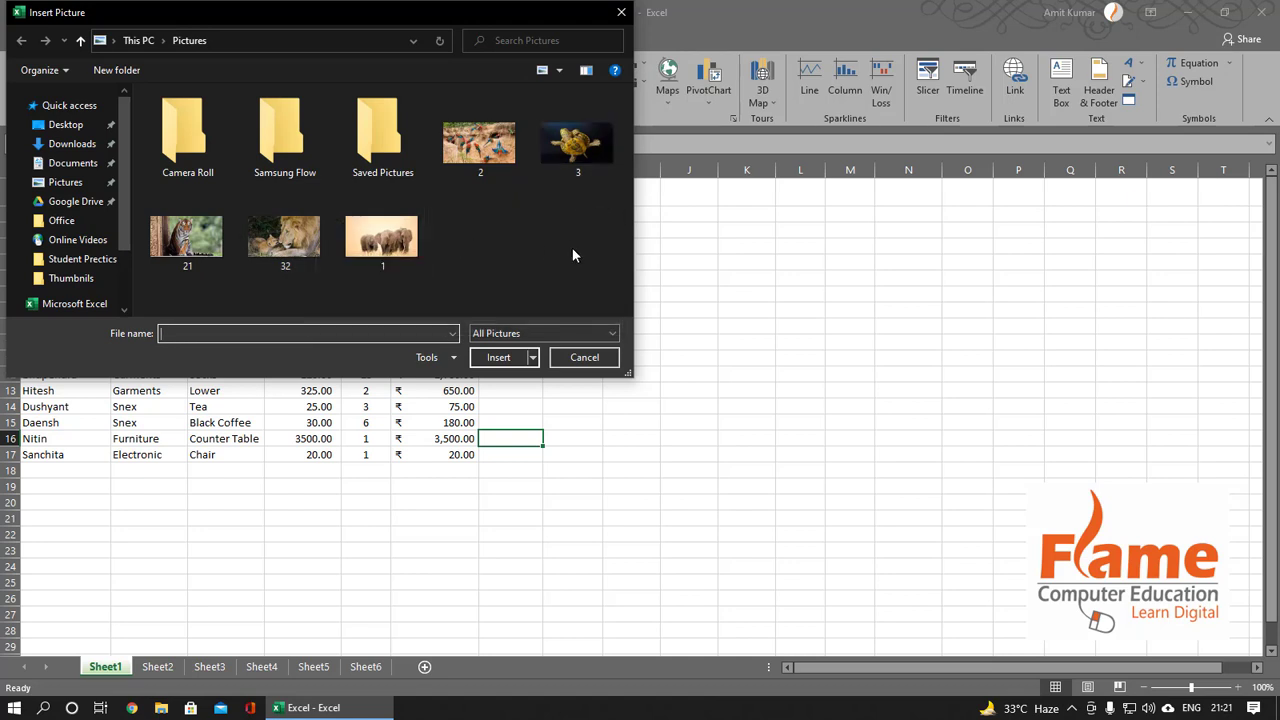
left_click(372, 245)
left_click(476, 359)
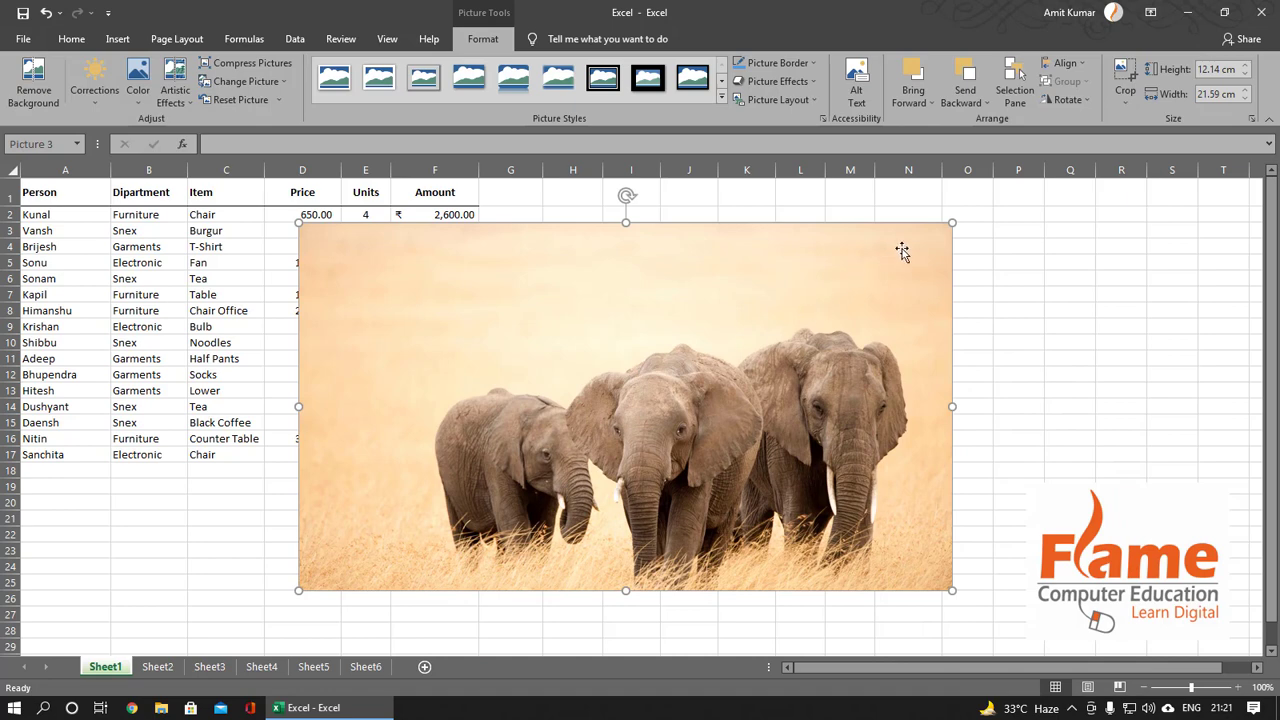
Shrink the elephant picture to about 6.85 cm high by 12.18 cm wide and tilt it slightly clockwise
left_click_drag(950, 225, 667, 383)
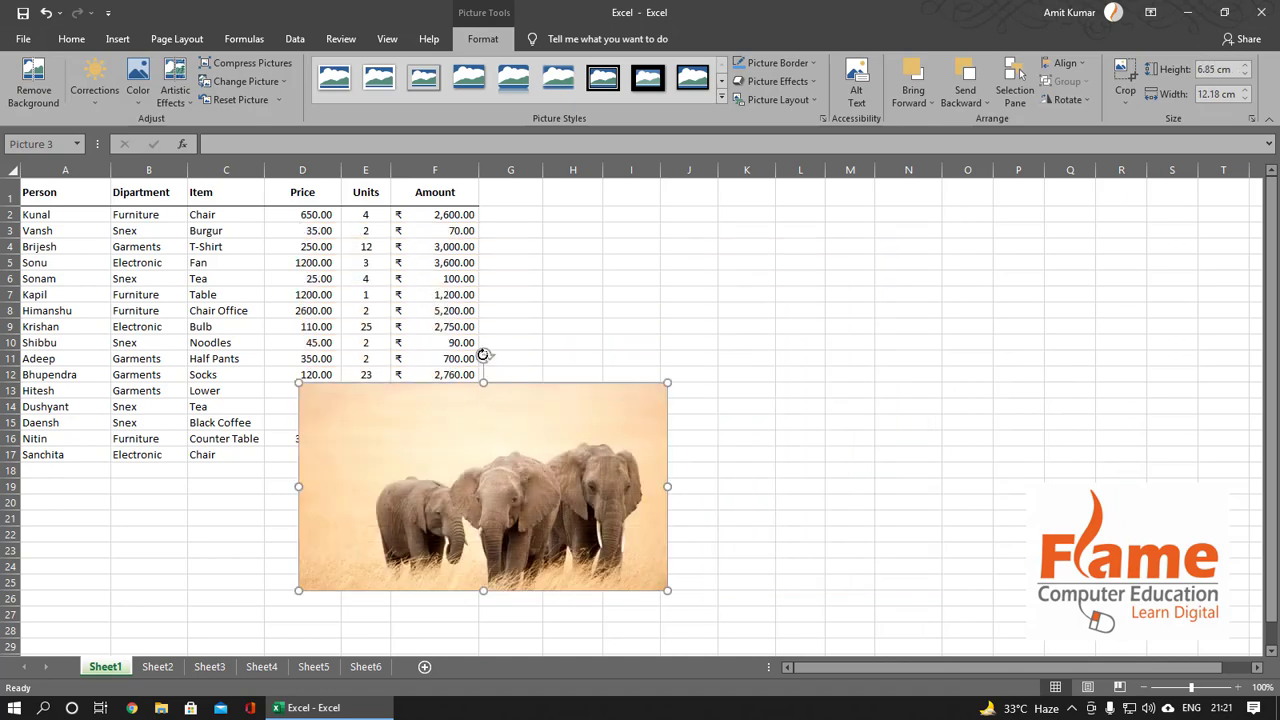
left_click_drag(484, 354, 492, 305)
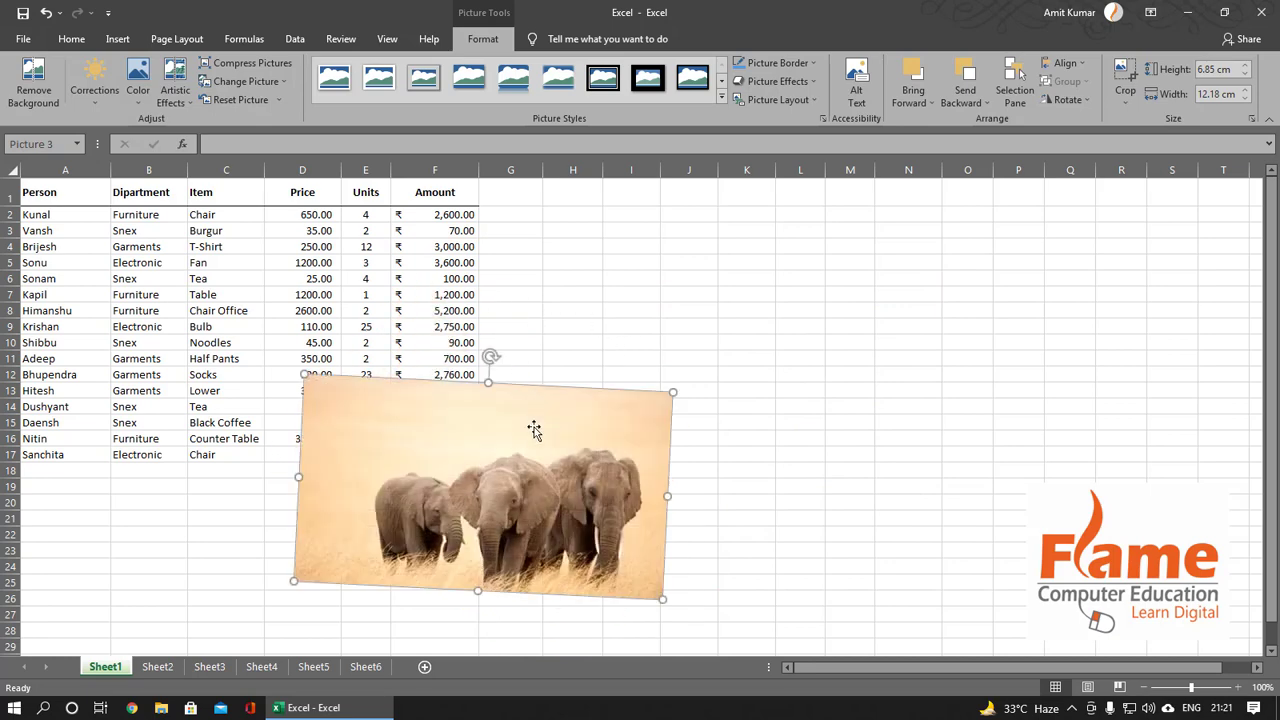
Delete the elephant picture and insert the yellow vintage car picture from an online picture search for "car"
key("Delete")
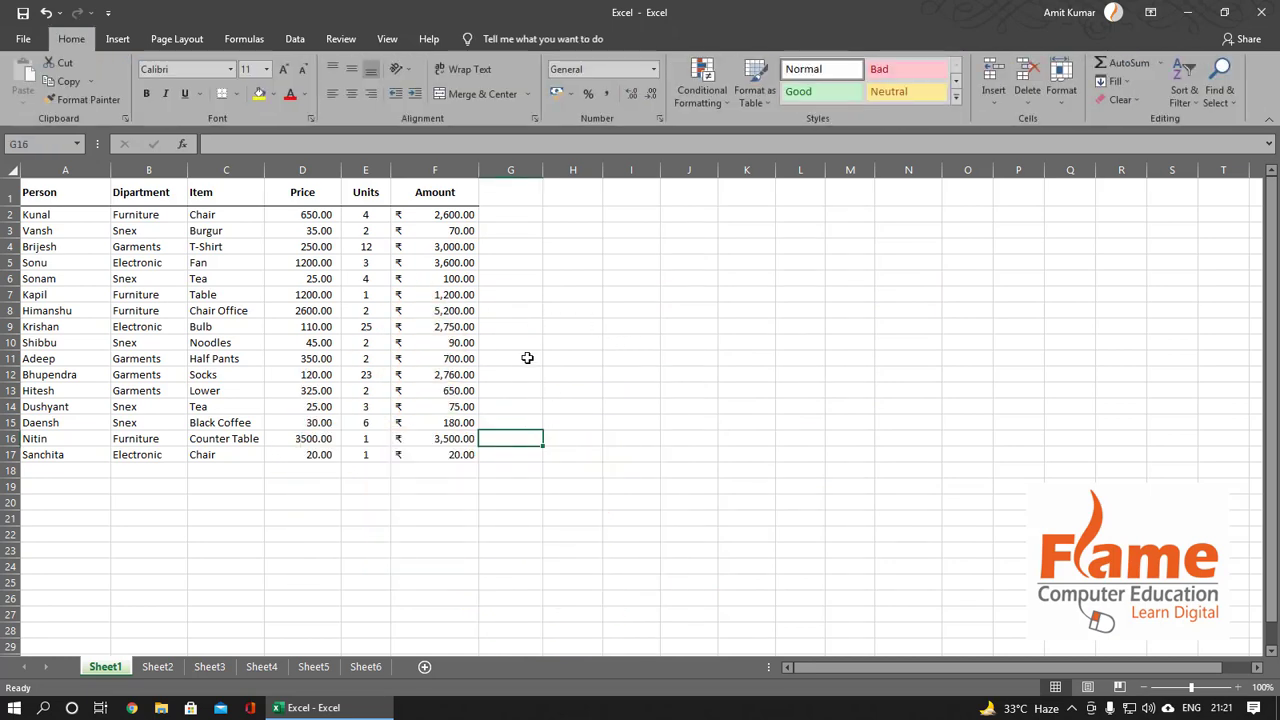
left_click(117, 39)
left_click(188, 78)
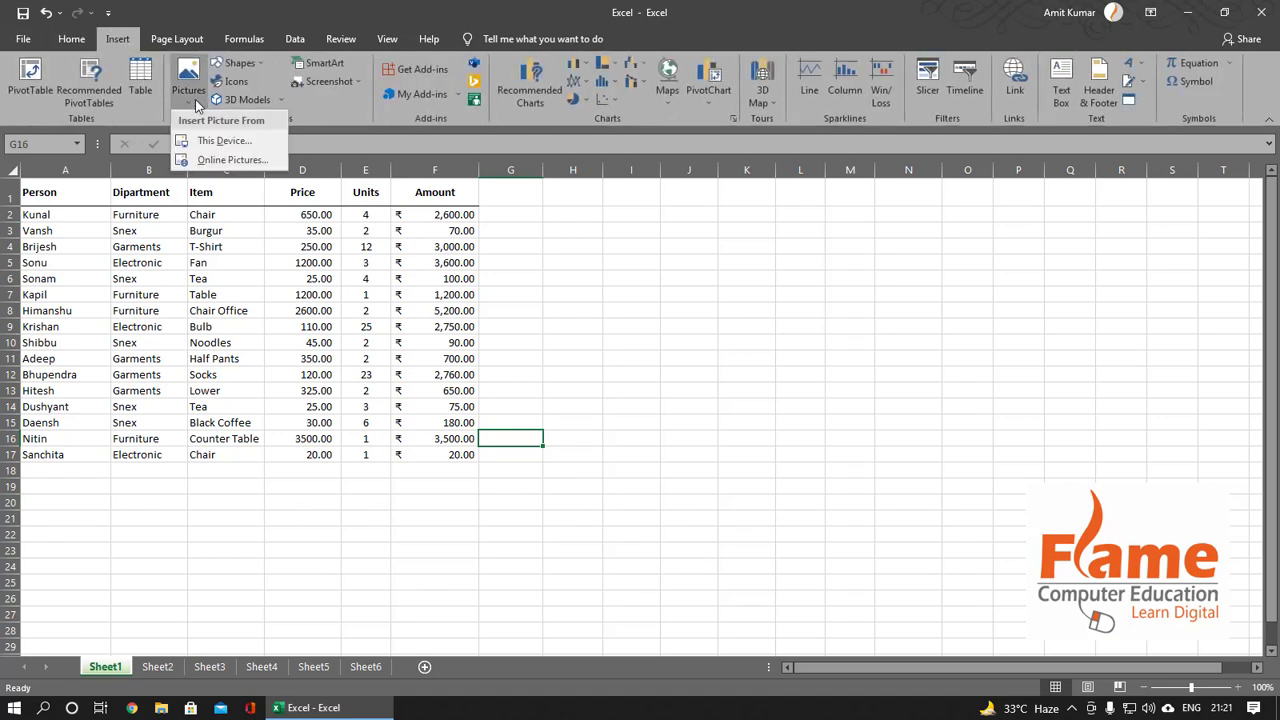
left_click(230, 163)
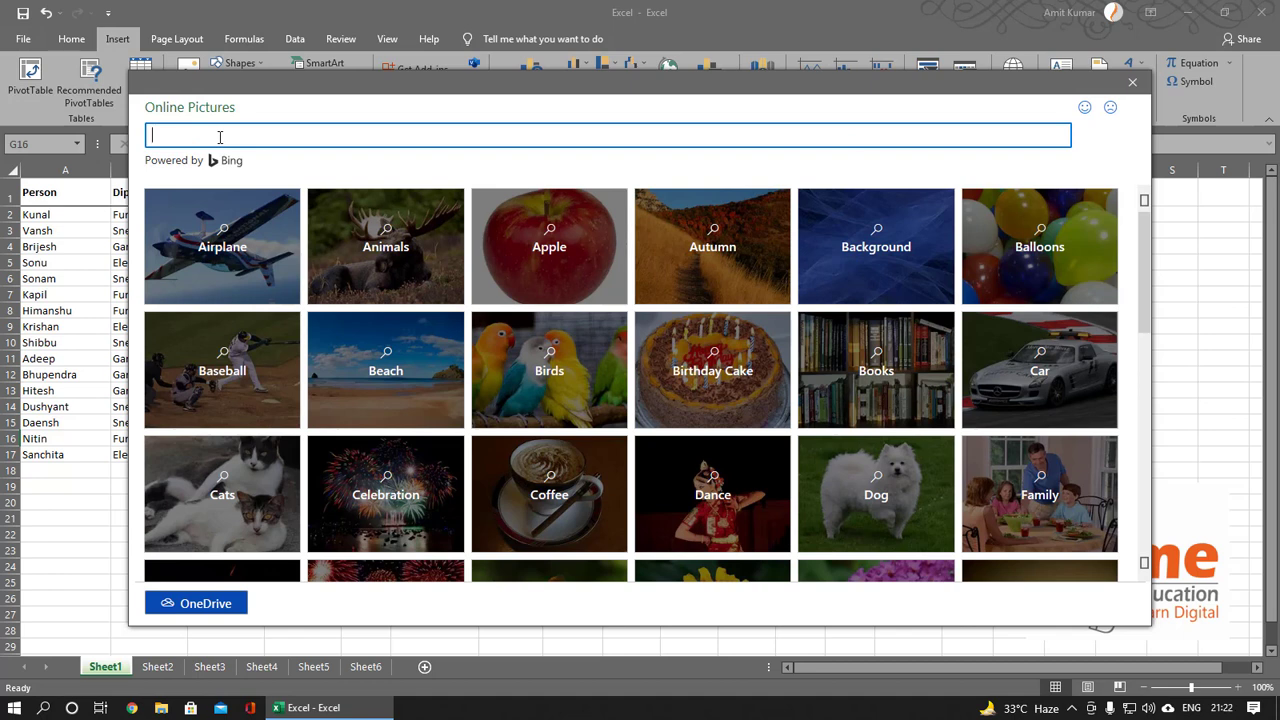
type("car")
key("Return")
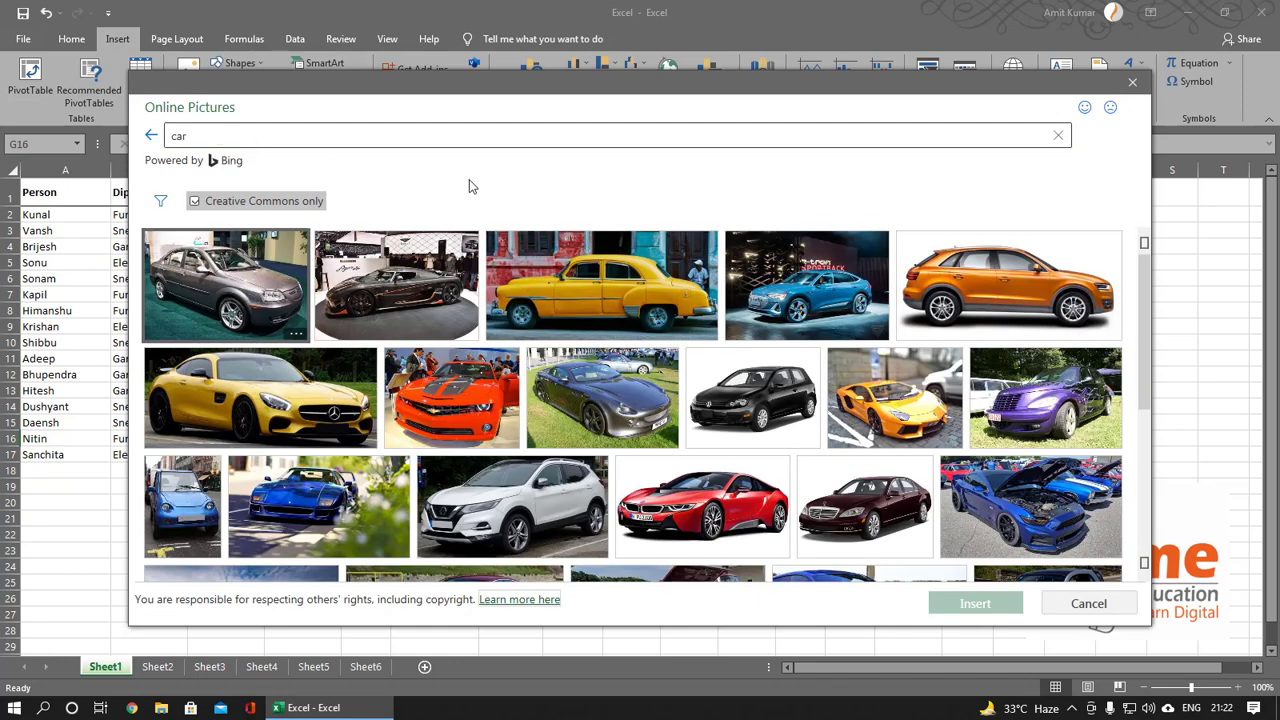
left_click(558, 298)
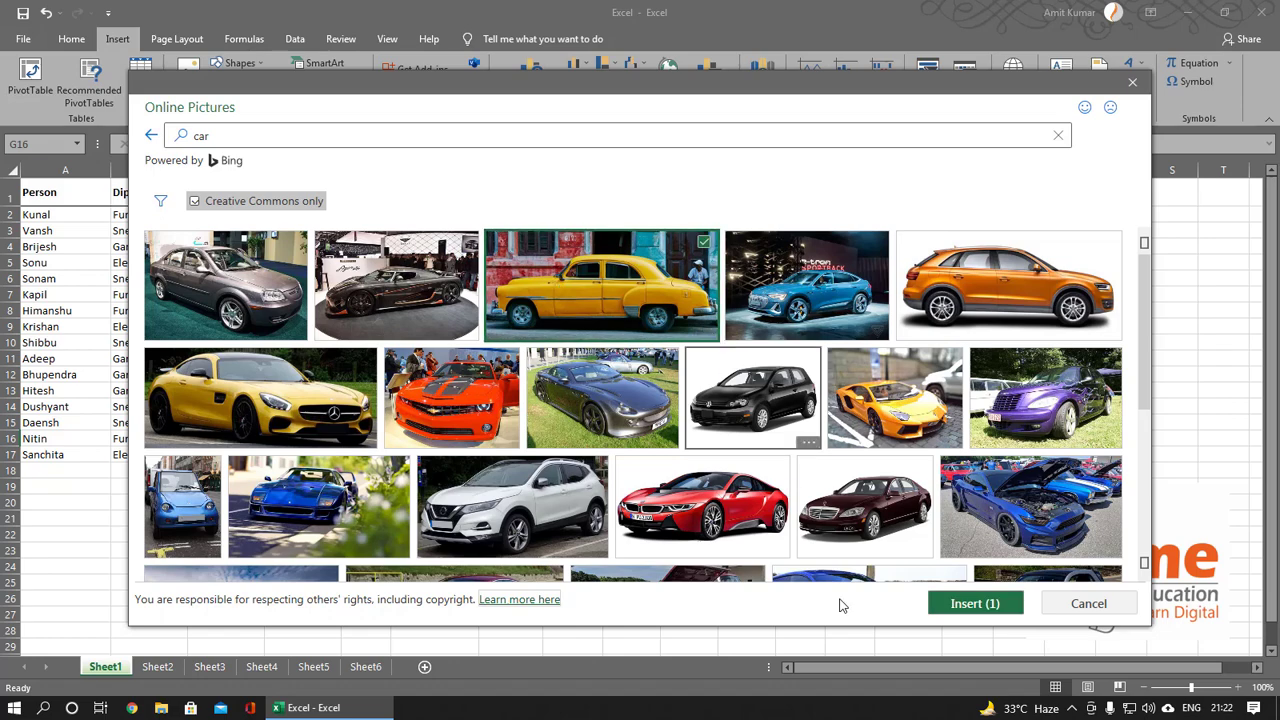
left_click(945, 605)
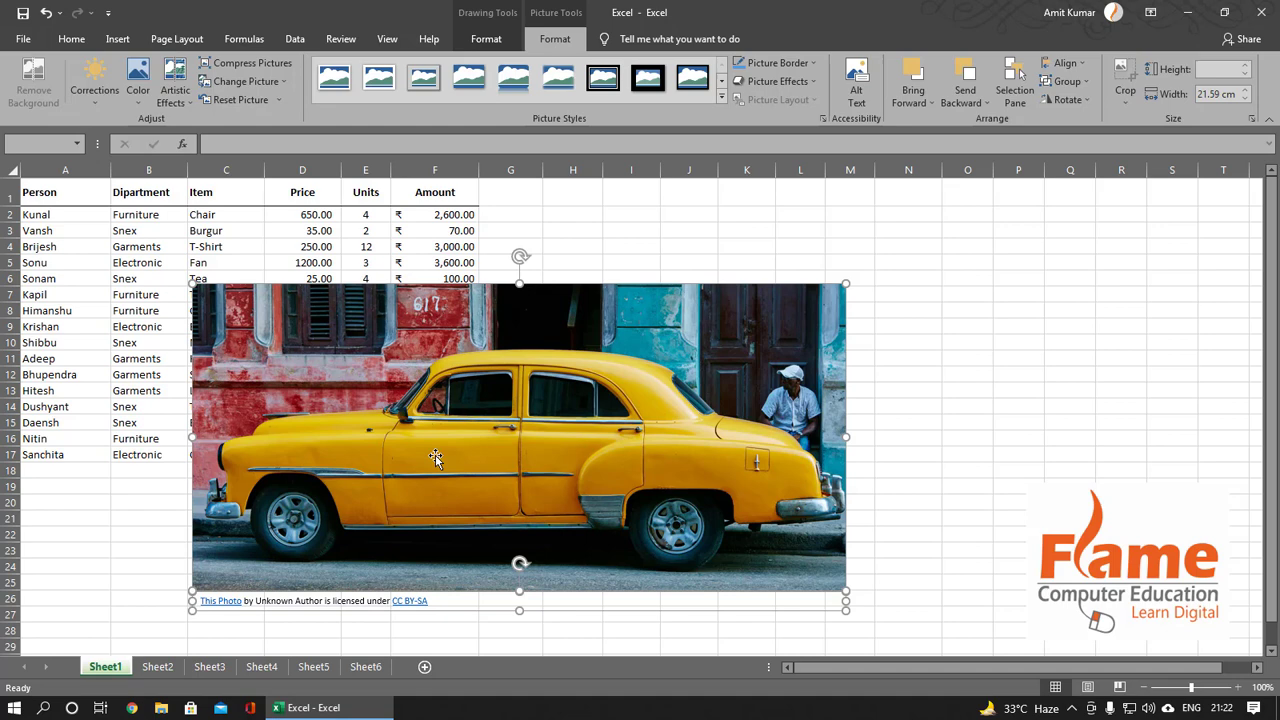
Delete the car picture and draw a smiley face shape about 2.62 cm high by 2.75 cm wide over columns H and I
key("Delete")
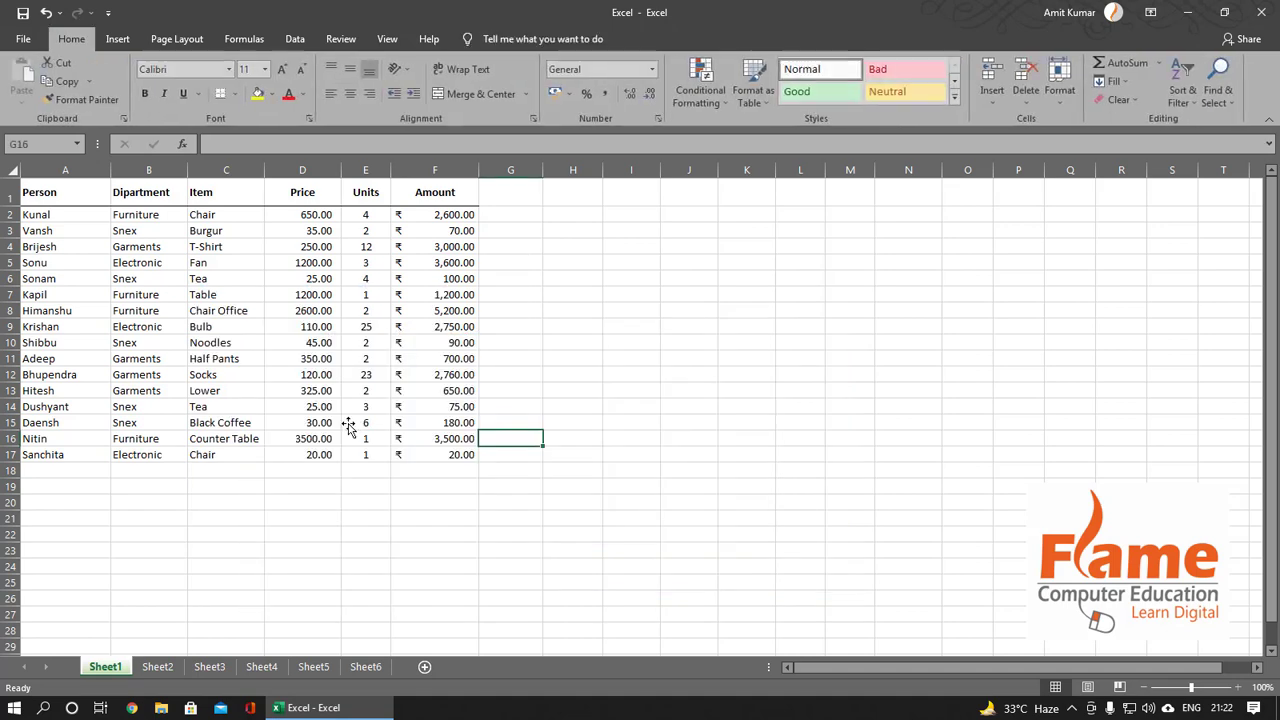
left_click(117, 39)
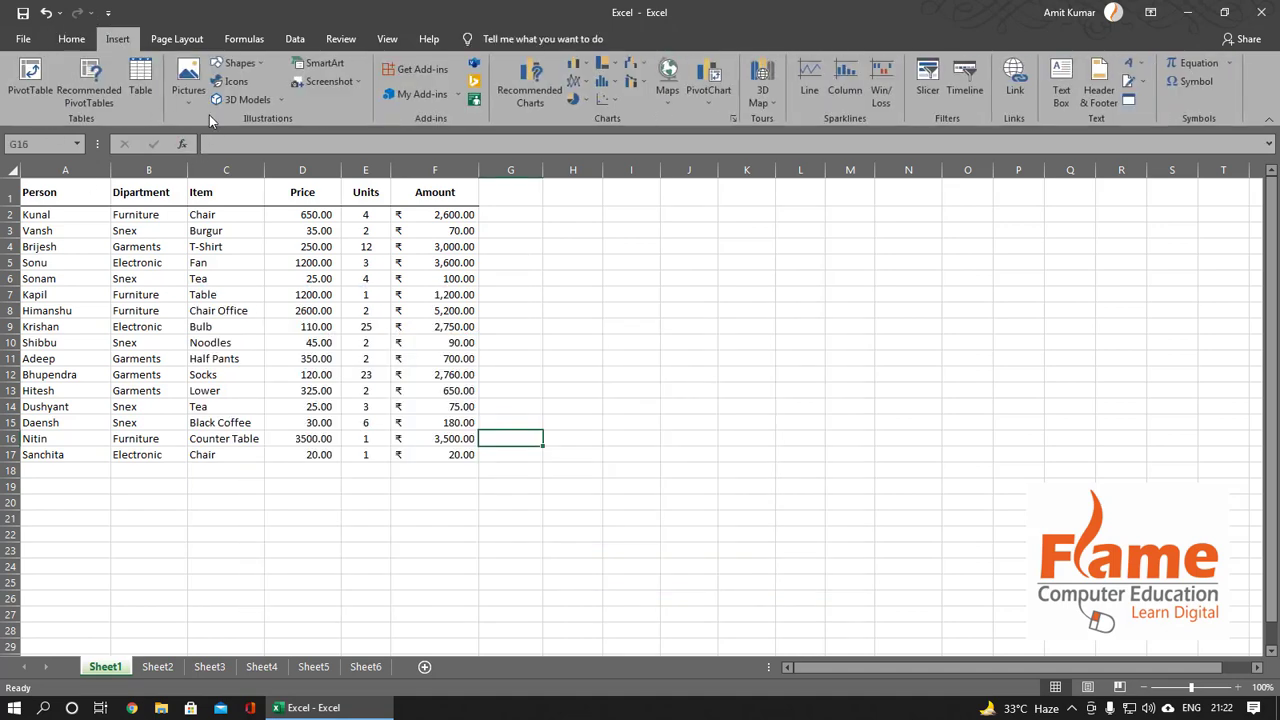
left_click(258, 65)
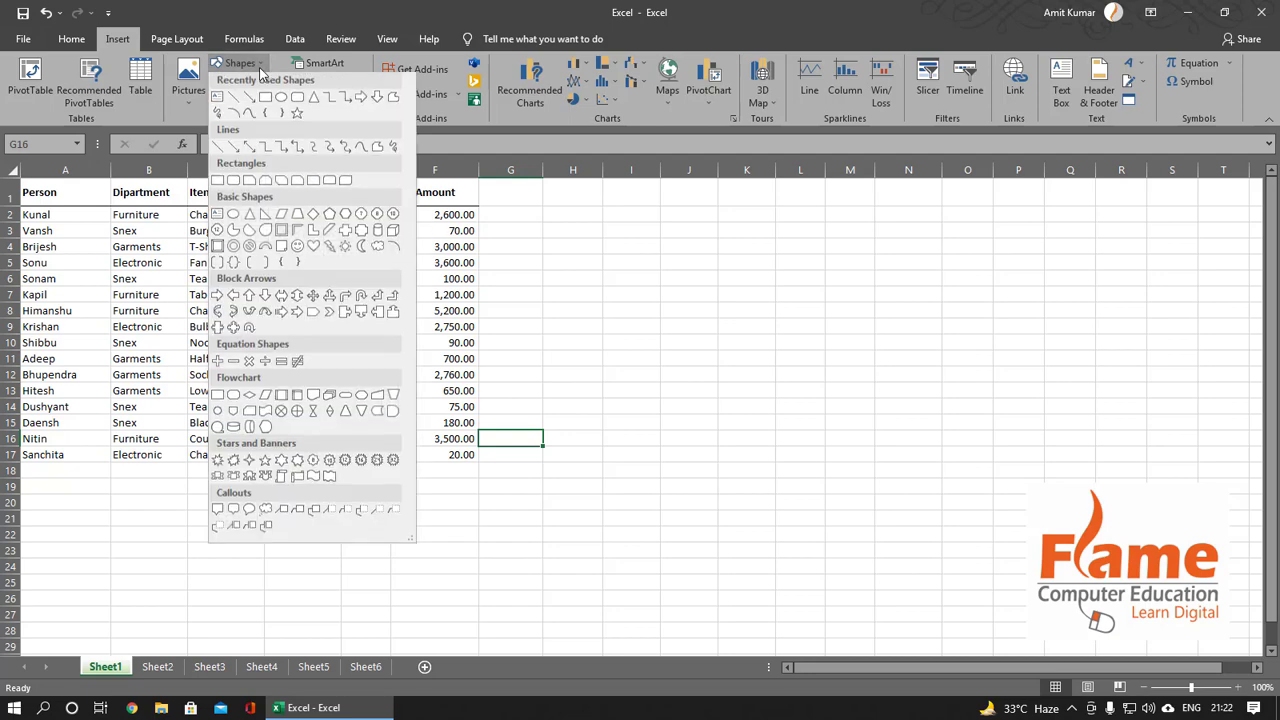
left_click(297, 248)
left_click_drag(576, 280, 659, 359)
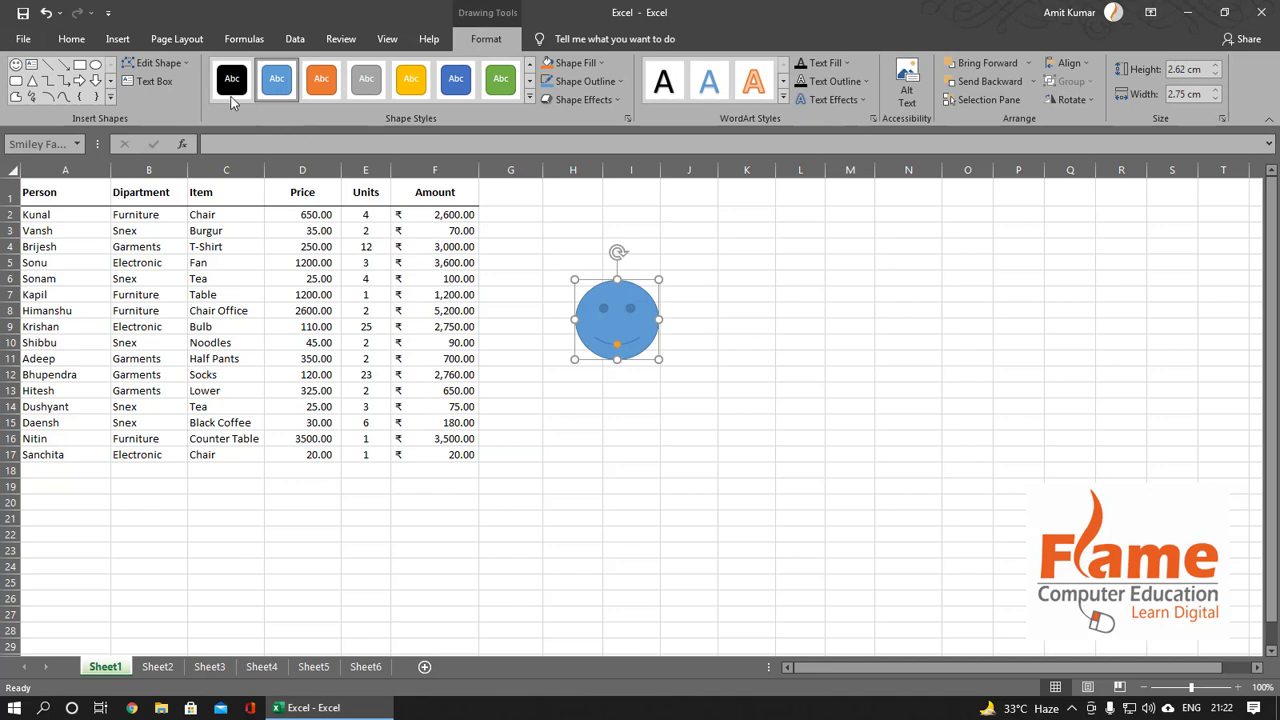
Insert the paper plane icon from an icon search for "message" and place it beside the smiley face, around column K
left_click(117, 39)
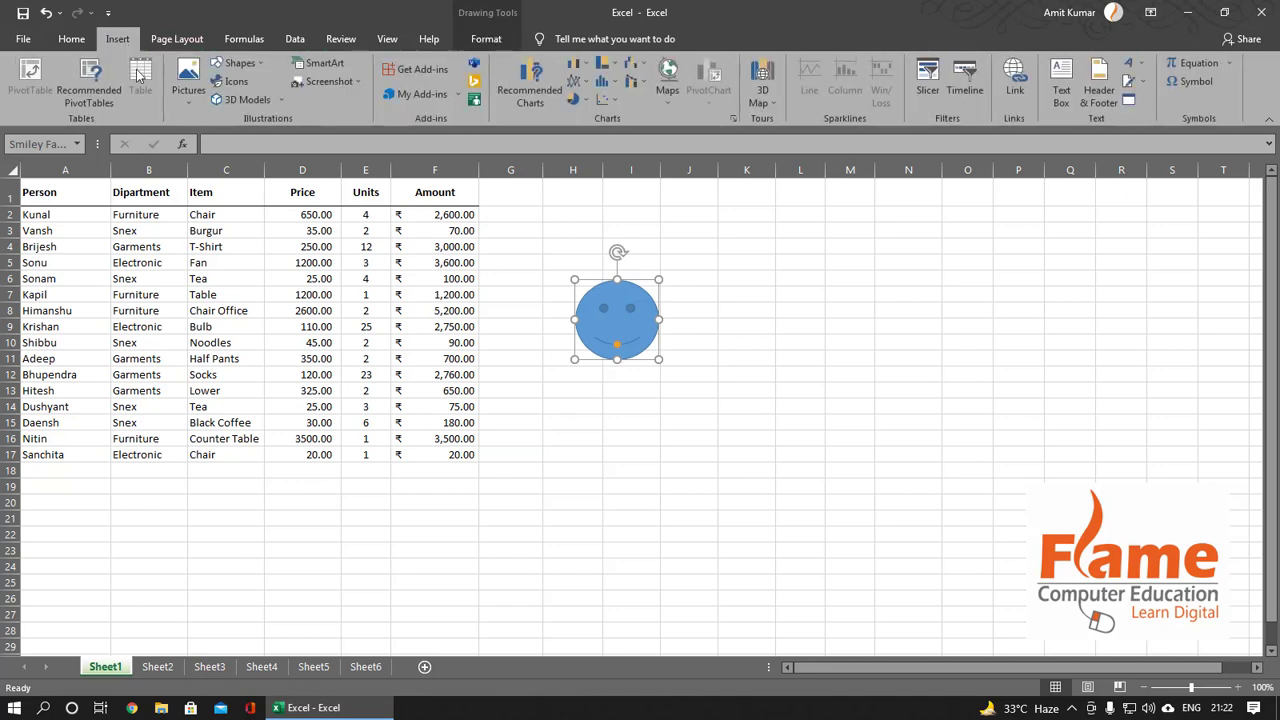
left_click(231, 82)
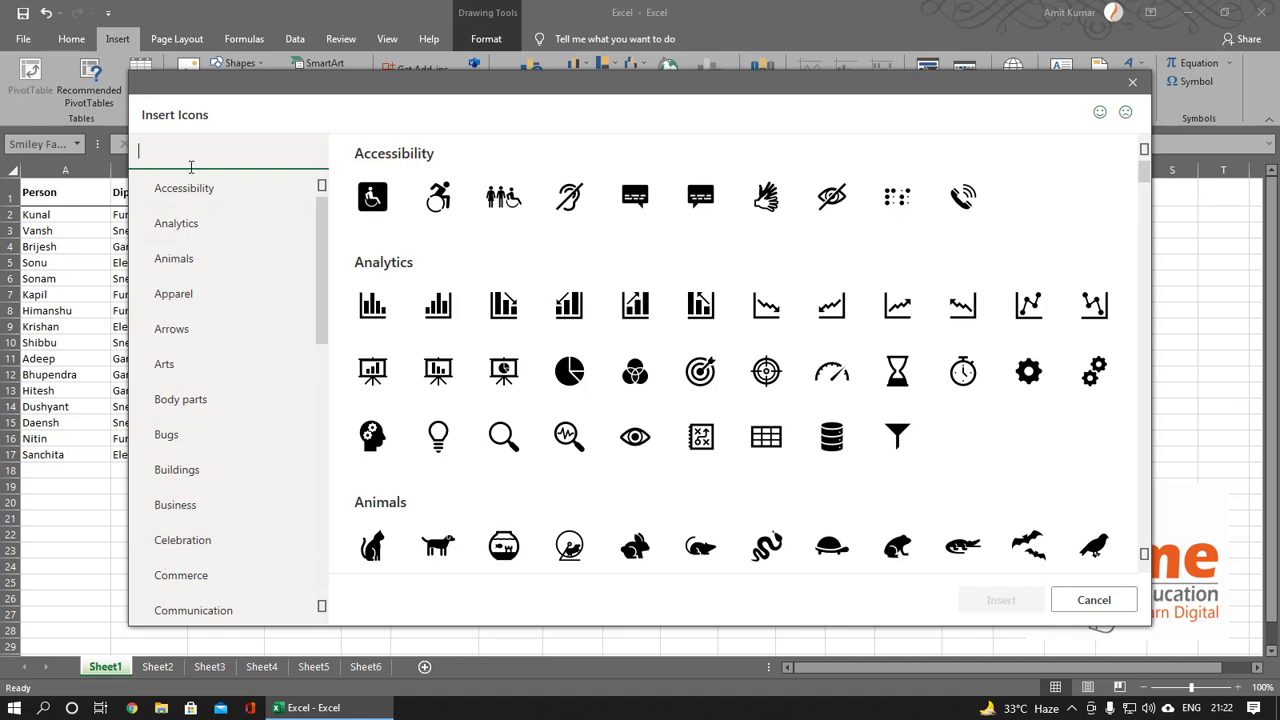
type("message")
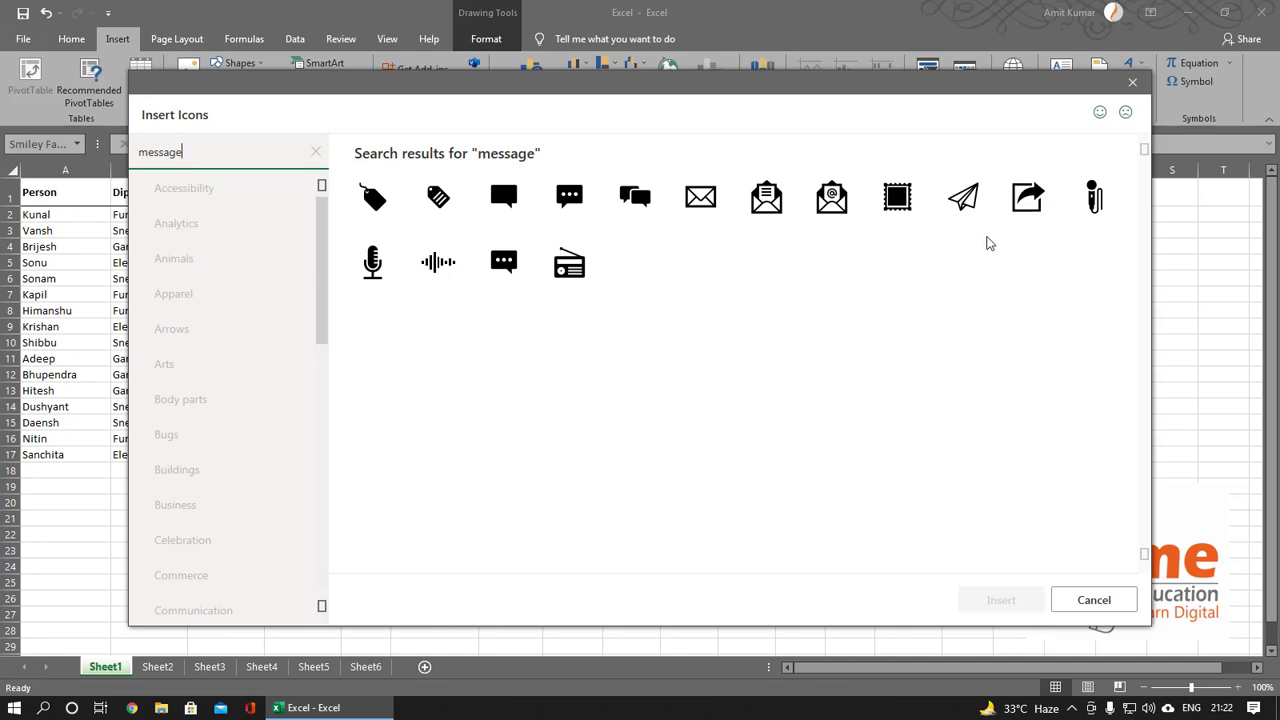
left_click(966, 200)
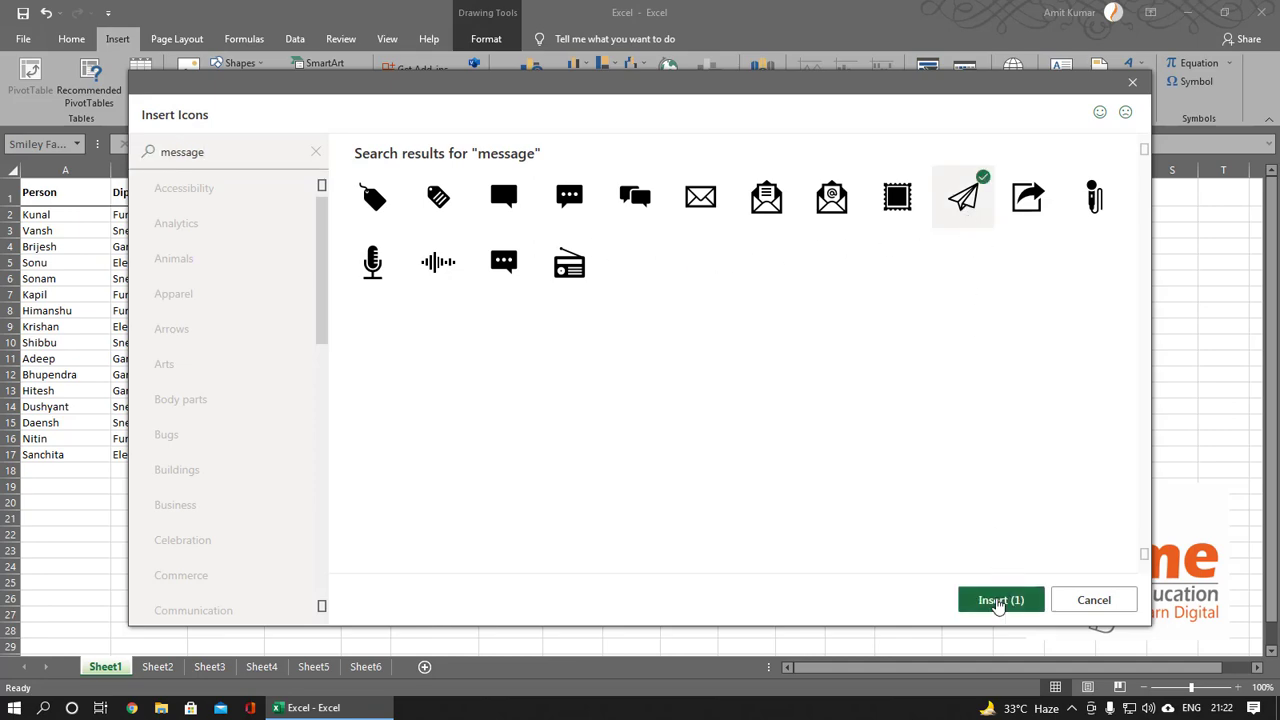
left_click(1001, 600)
left_click_drag(530, 470, 755, 366)
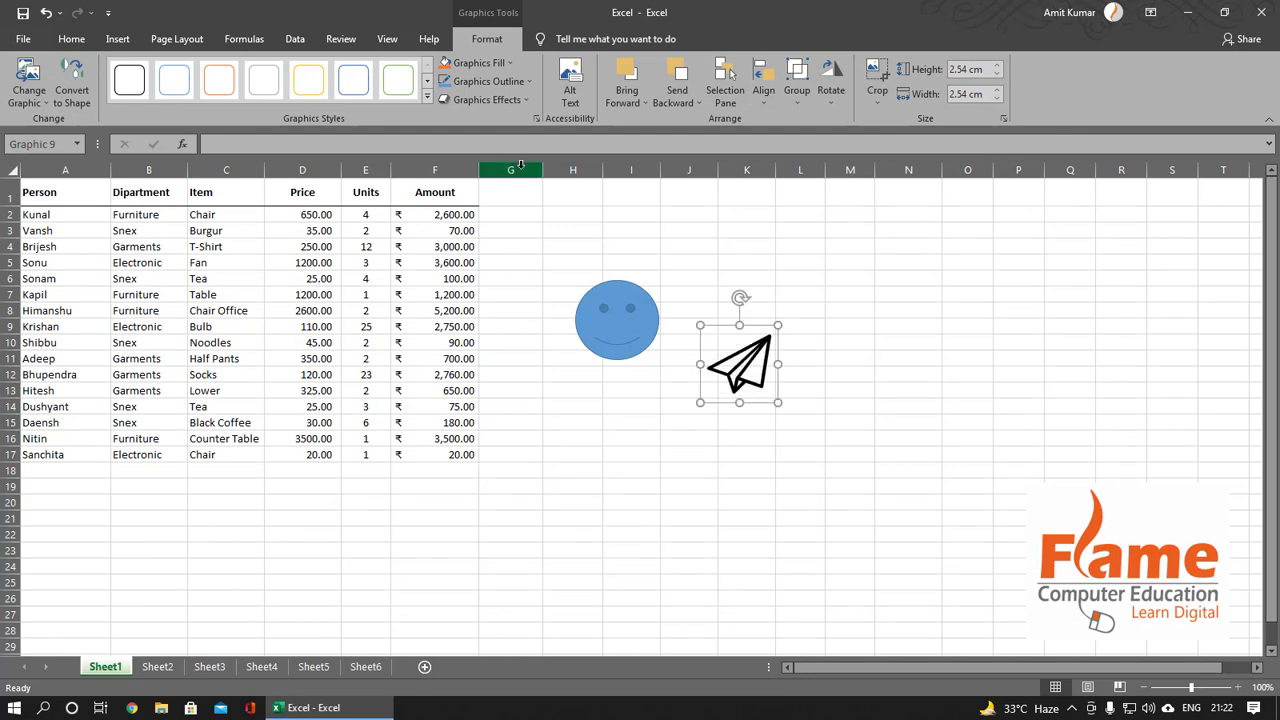
Insert the black laptop from the Microsoft Products category of the stock 3D models
left_click(118, 38)
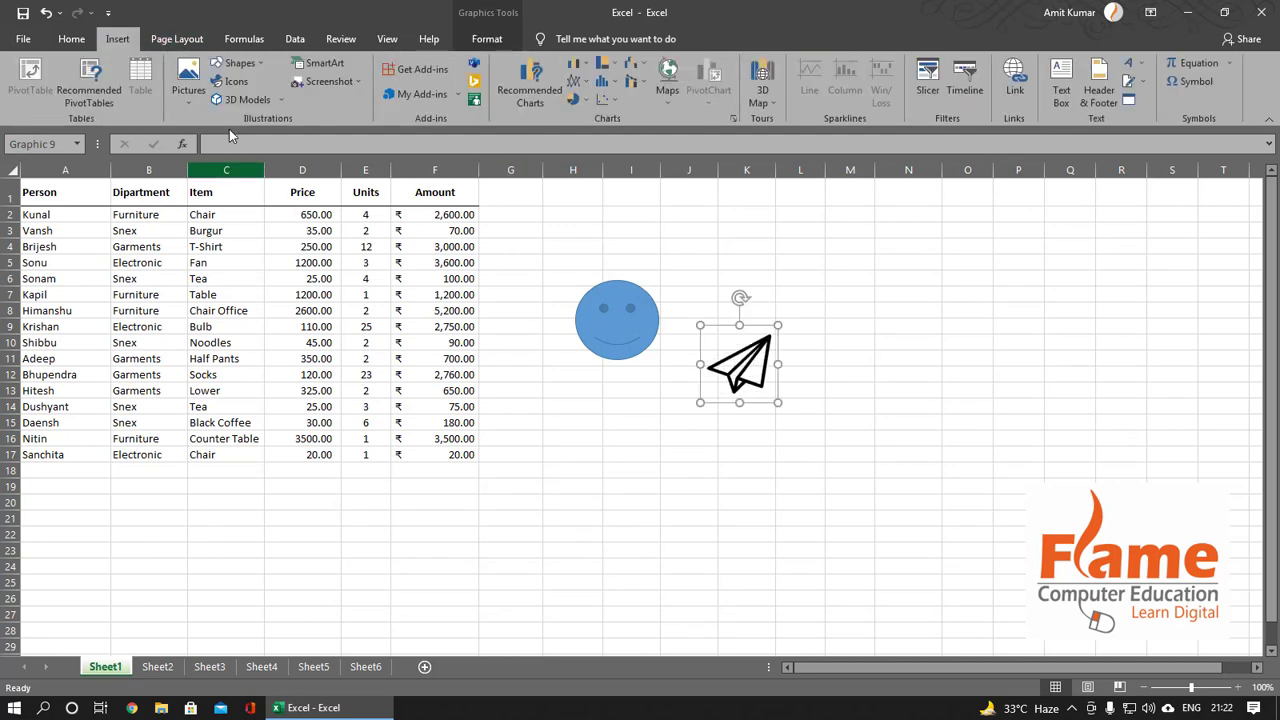
left_click(282, 100)
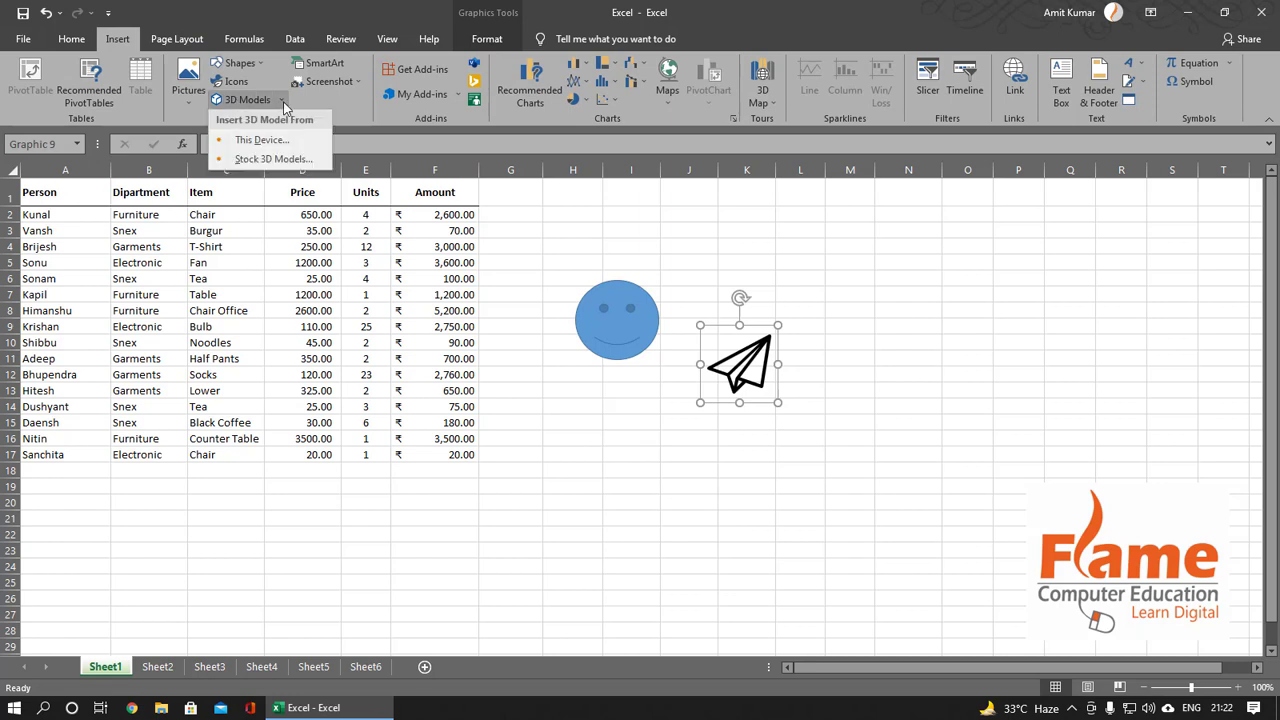
left_click(268, 160)
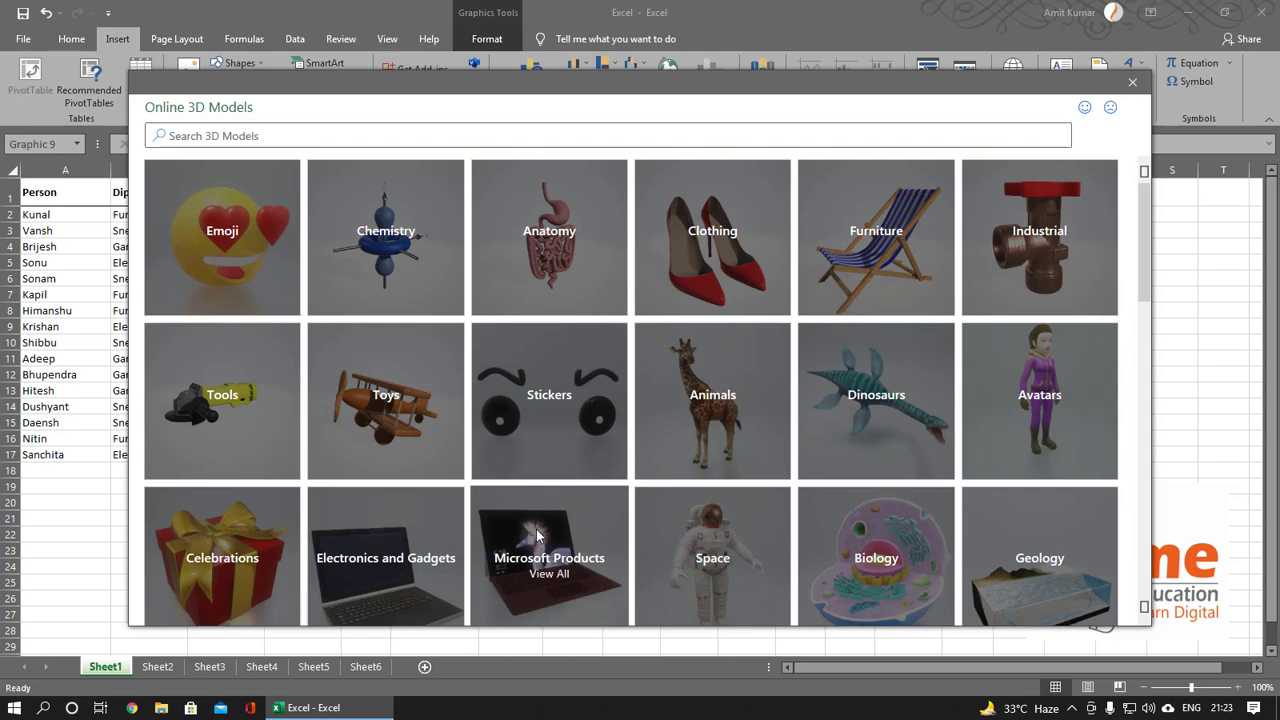
left_click(540, 560)
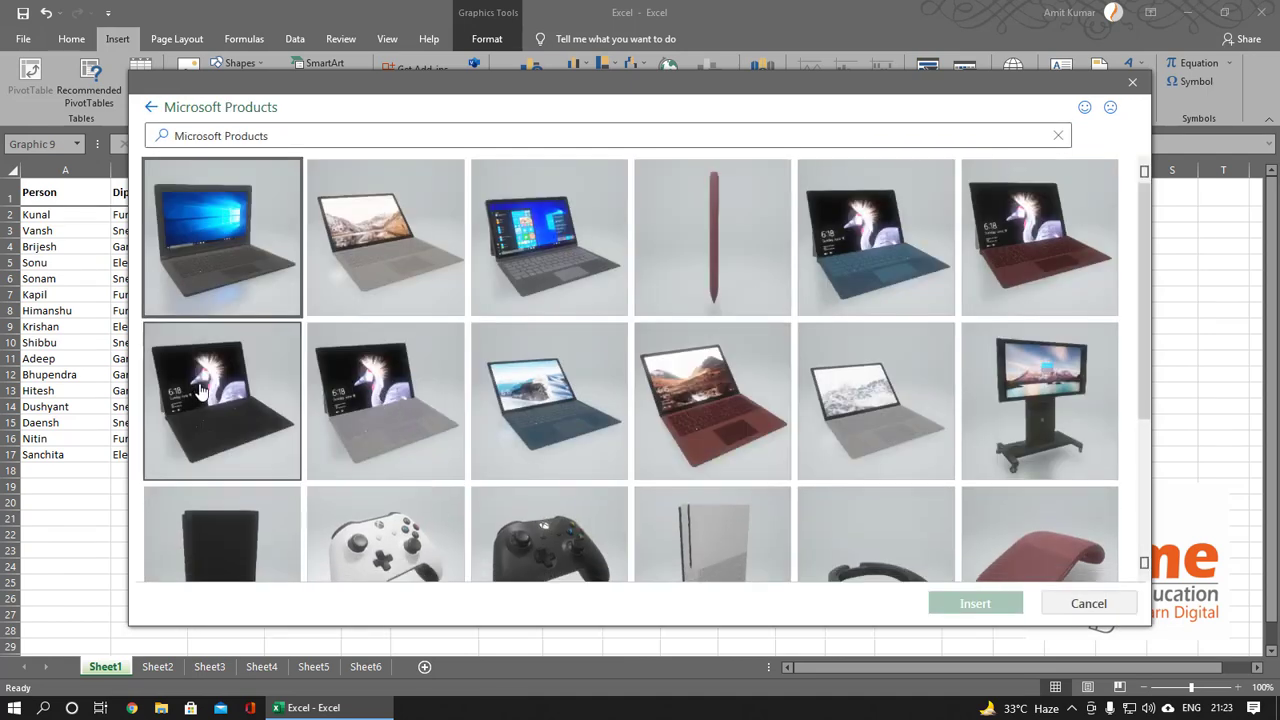
left_click(200, 390)
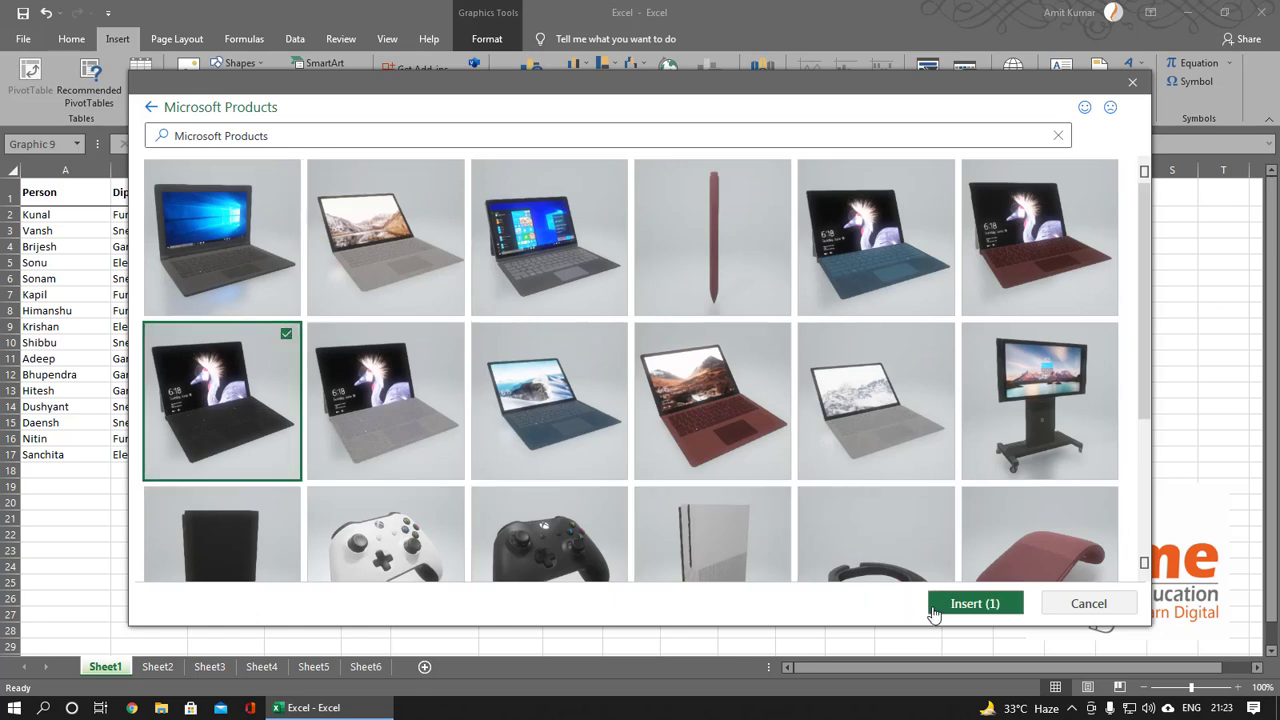
left_click(963, 606)
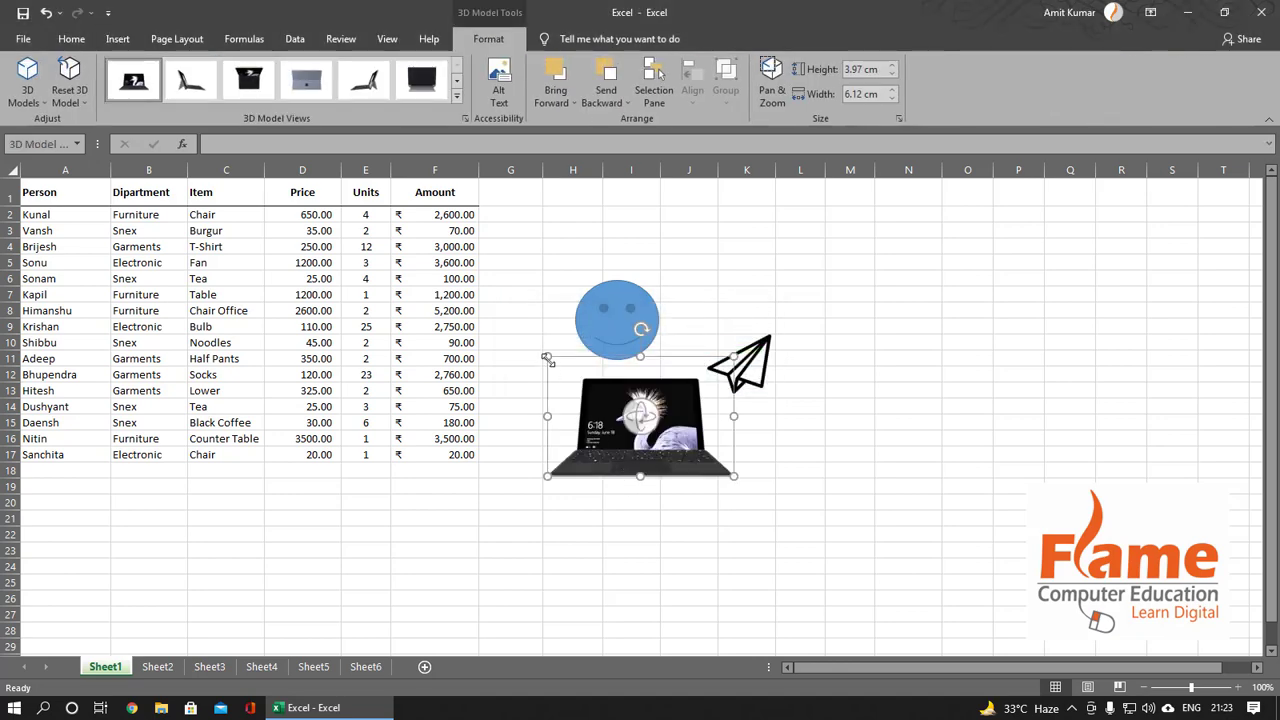
Enlarge the laptop model to about 6.81 by 10.51 cm over columns D to H, and move the smiley face closer to the paper plane
left_click_drag(548, 357, 440, 268)
left_click_drag(560, 392, 443, 400)
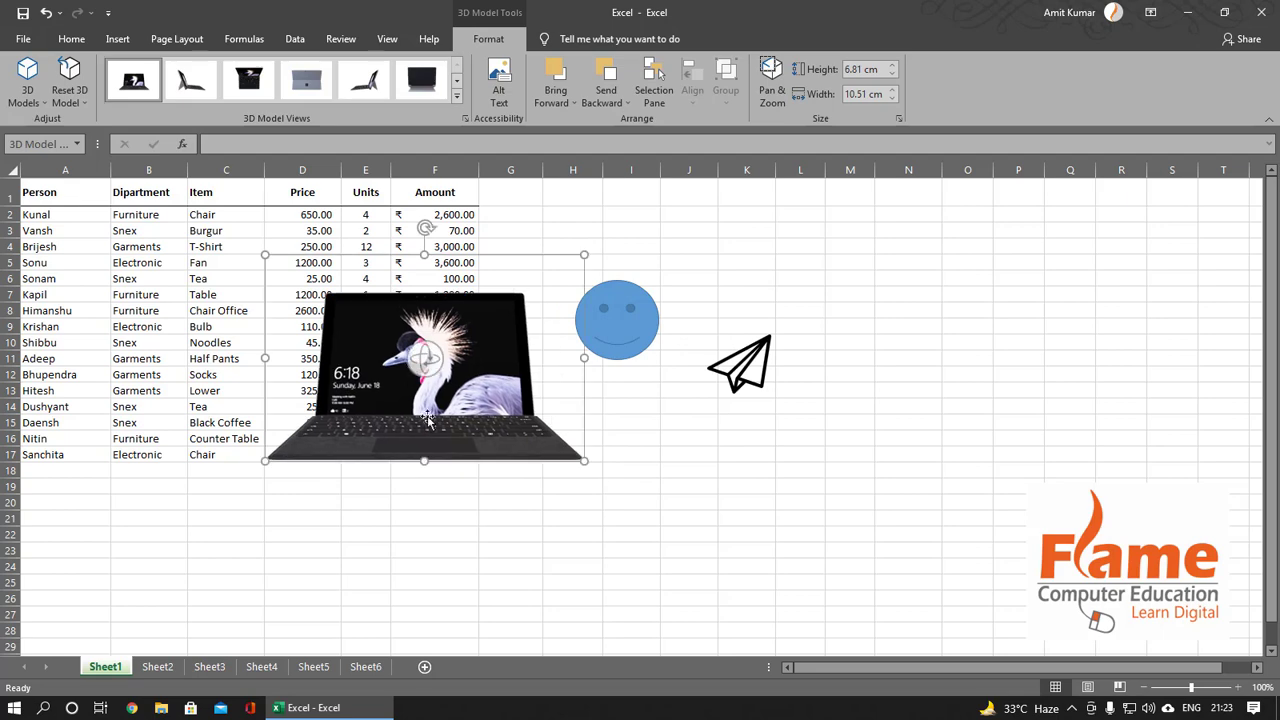
left_click_drag(626, 326, 701, 322)
Apply the straight-on back view to the laptop model, and rotate it in 3D to an angled front view
left_click(488, 14)
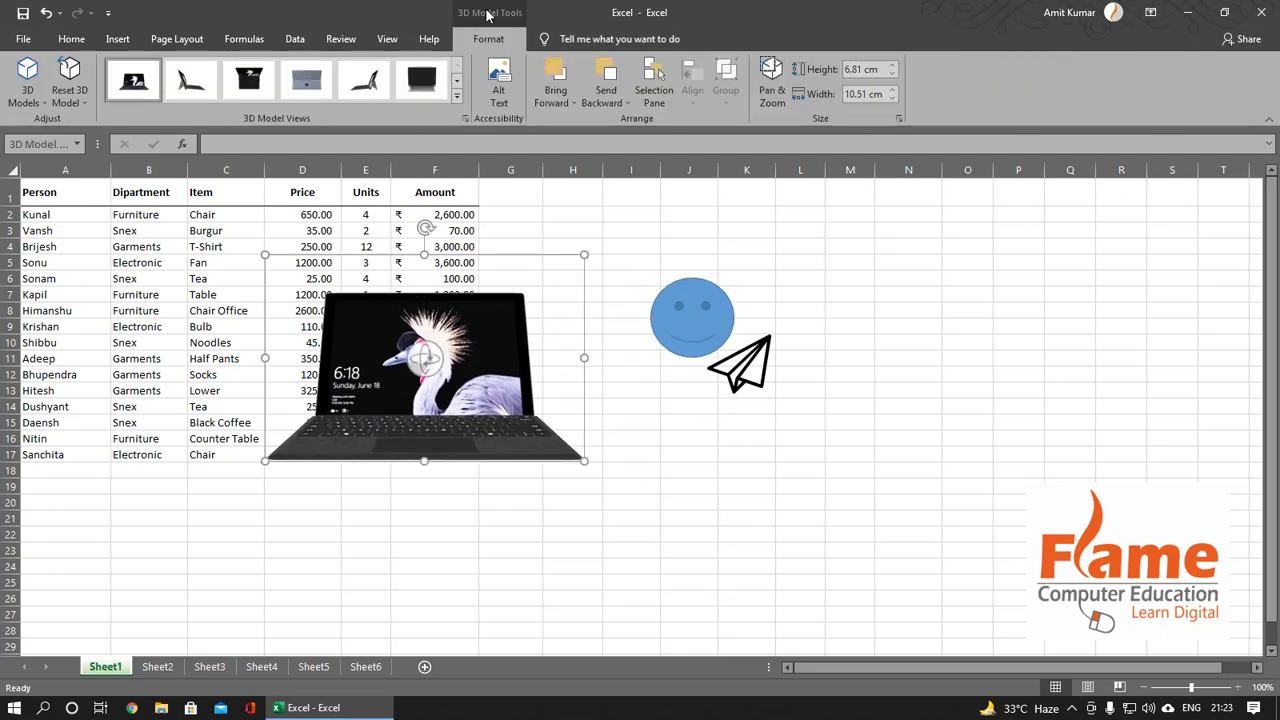
left_click(308, 88)
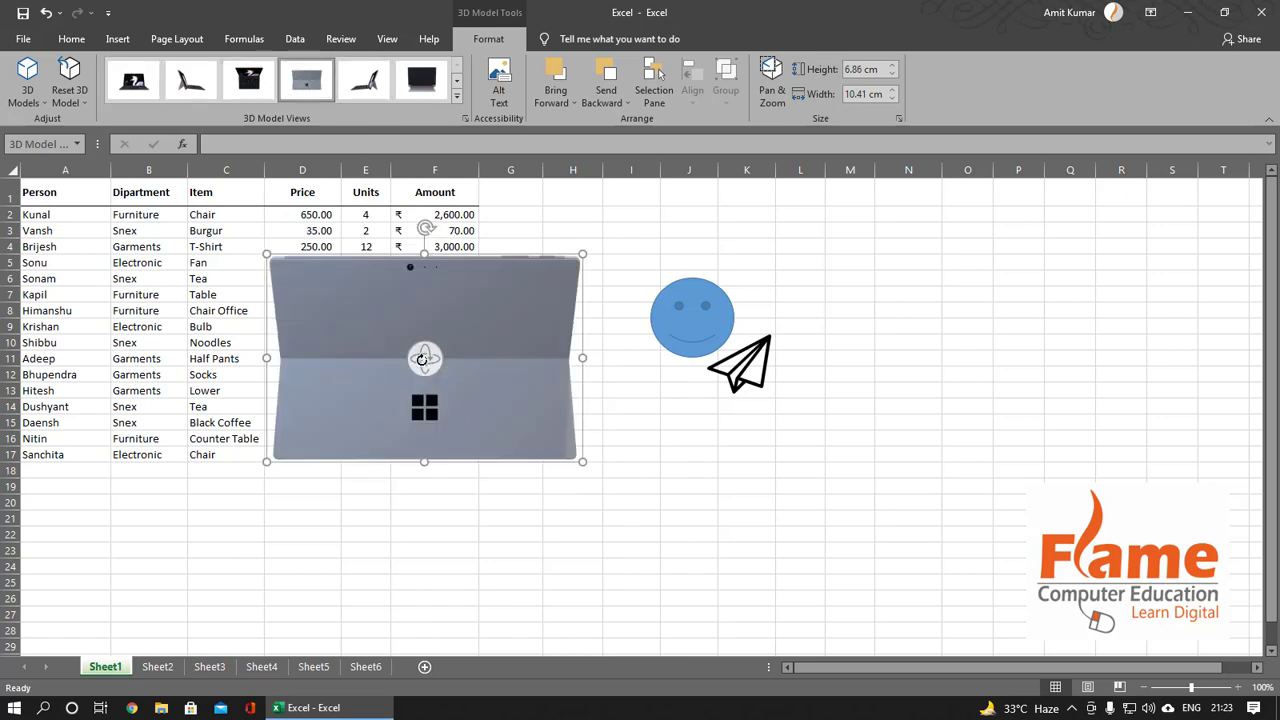
left_click_drag(422, 358, 525, 385)
mouse_move(428, 362)
left_mouse_down()
mouse_move(462, 384)
mouse_move(440, 376)
mouse_move(447, 364)
left_mouse_up()
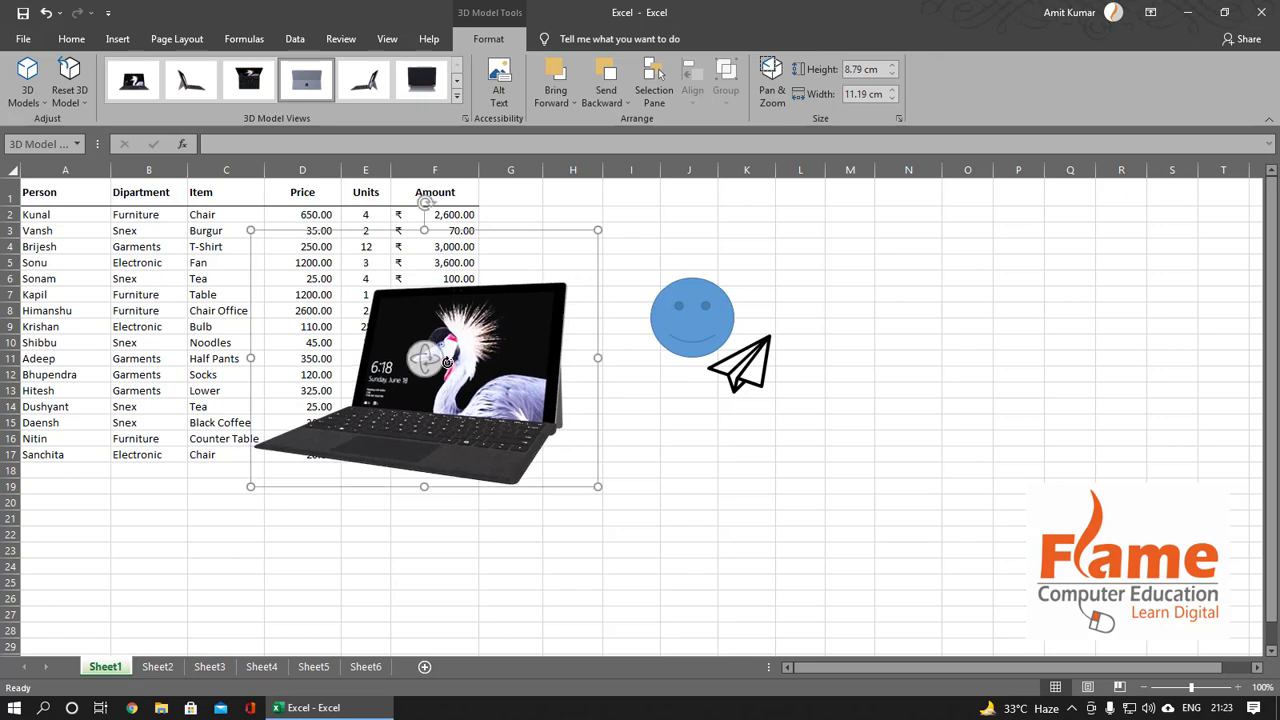
Delete the laptop model, the smiley face shape and the paper plane icon from the sheet
key("Delete")
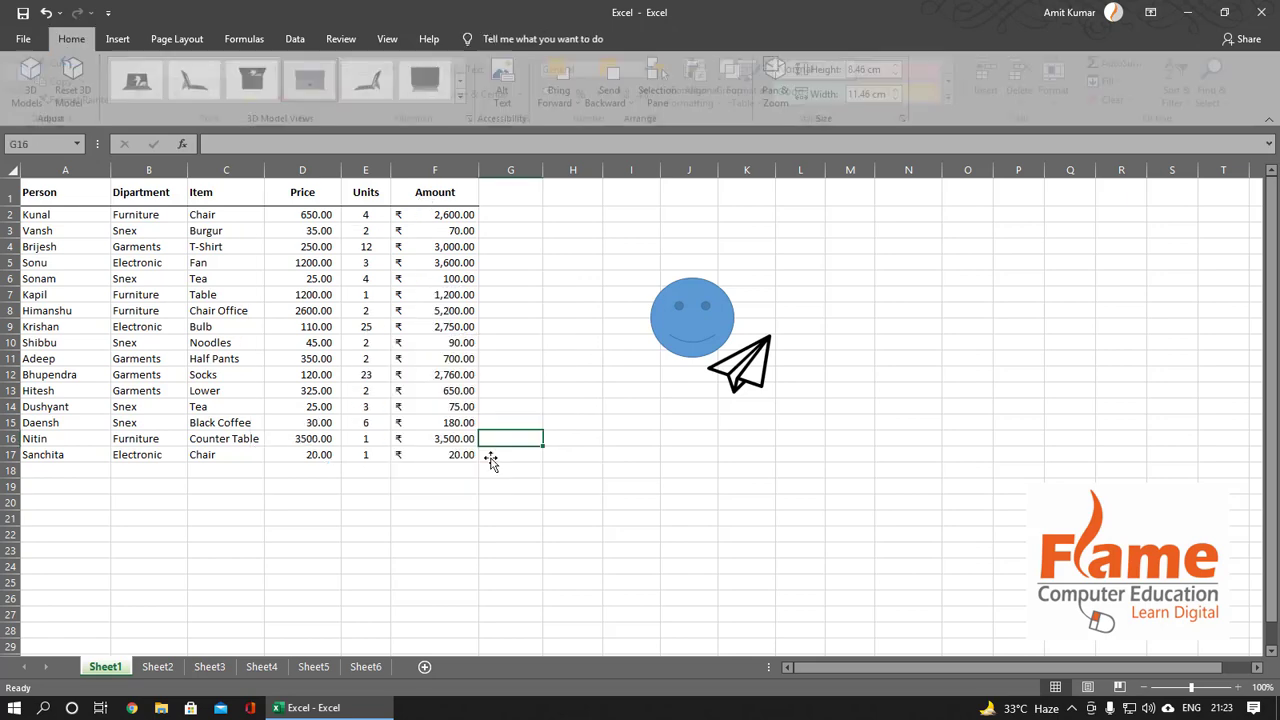
left_click(681, 340)
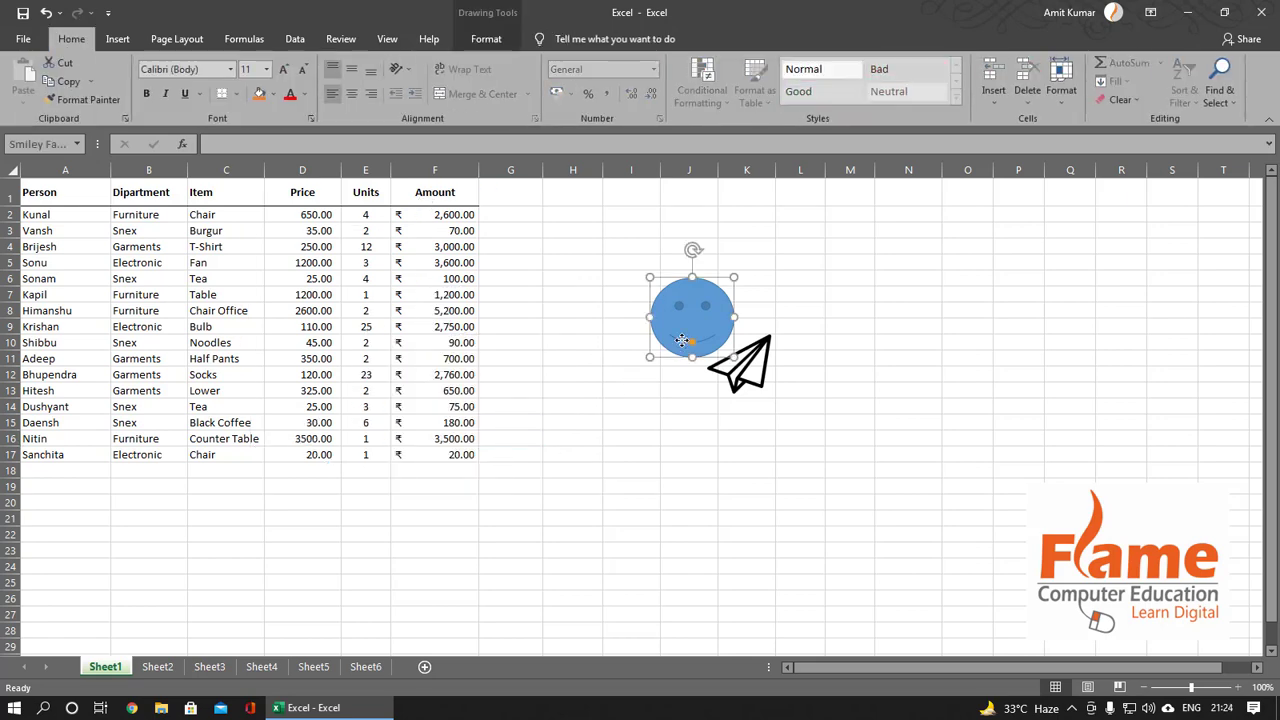
key("Delete")
left_click(737, 367)
key("Delete")
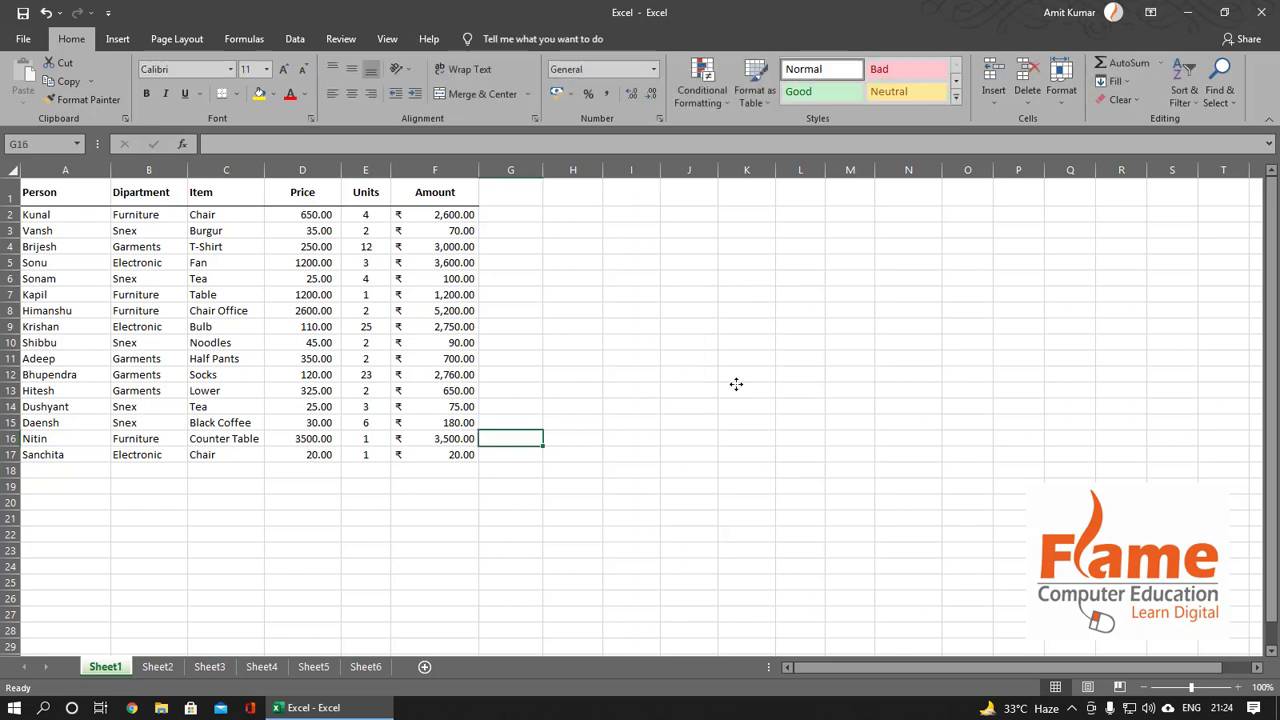
Browse the SmartArt hierarchy, list and cycle categories, and insert a Basic Cycle graphic in the sheet
left_click(117, 38)
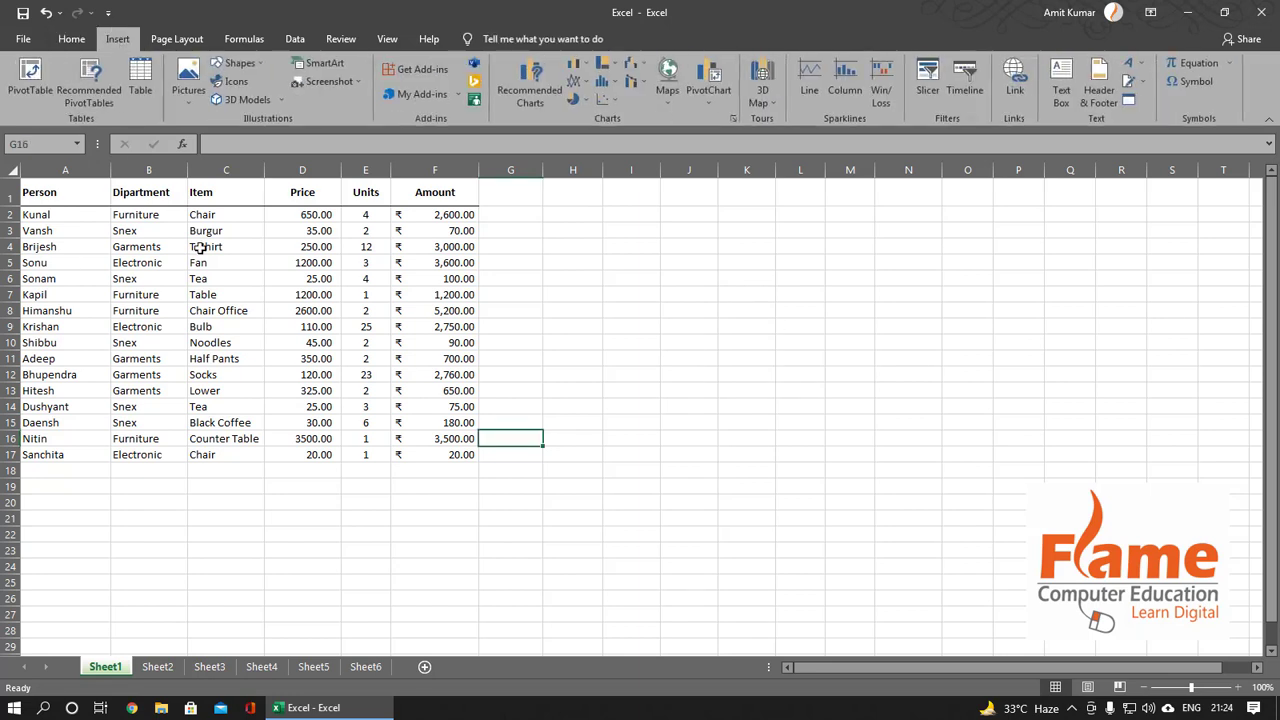
left_click(318, 62)
left_click_drag(460, 208, 364, 223)
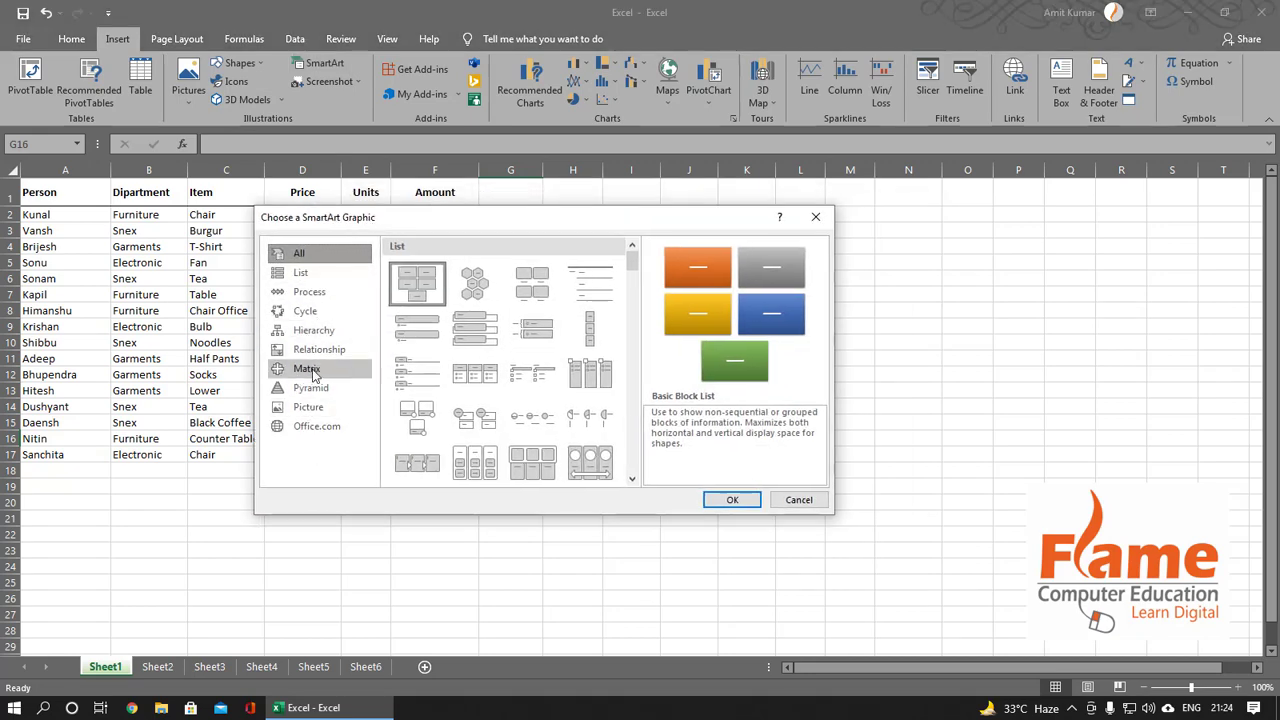
left_click(312, 316)
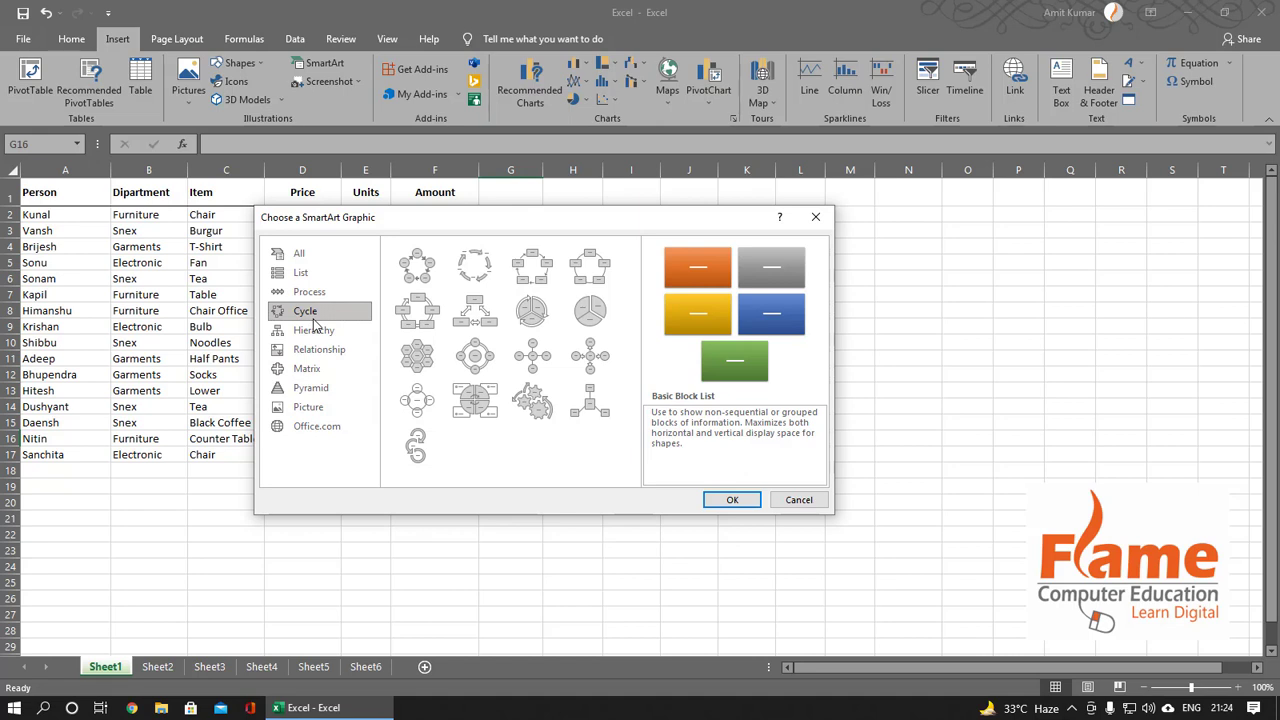
left_click(315, 333)
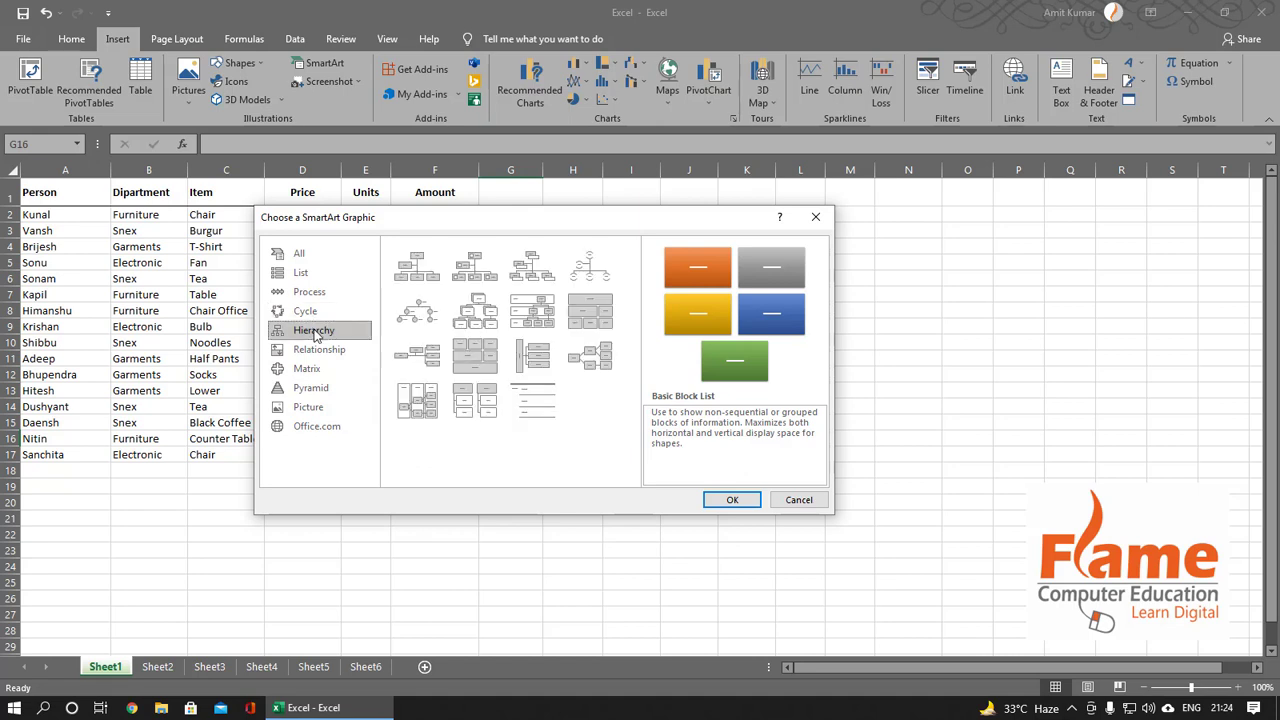
left_click(296, 275)
left_click(305, 311)
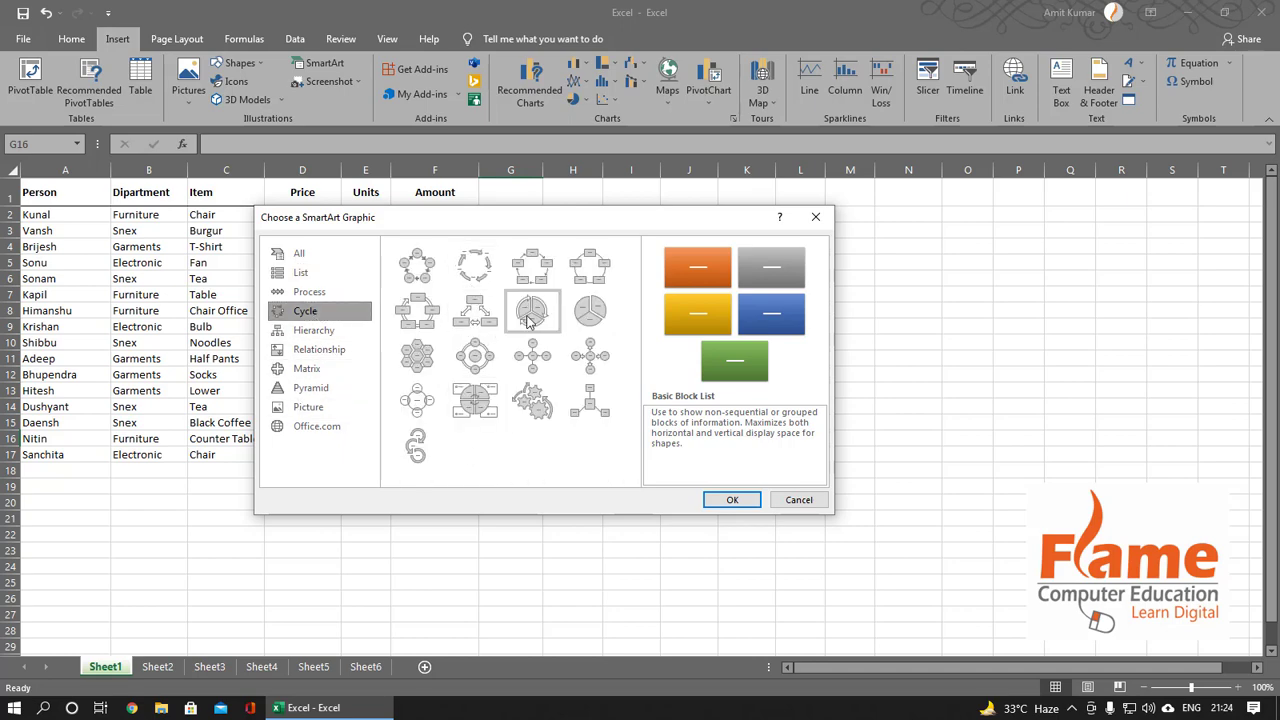
left_click(417, 266)
left_click(732, 500)
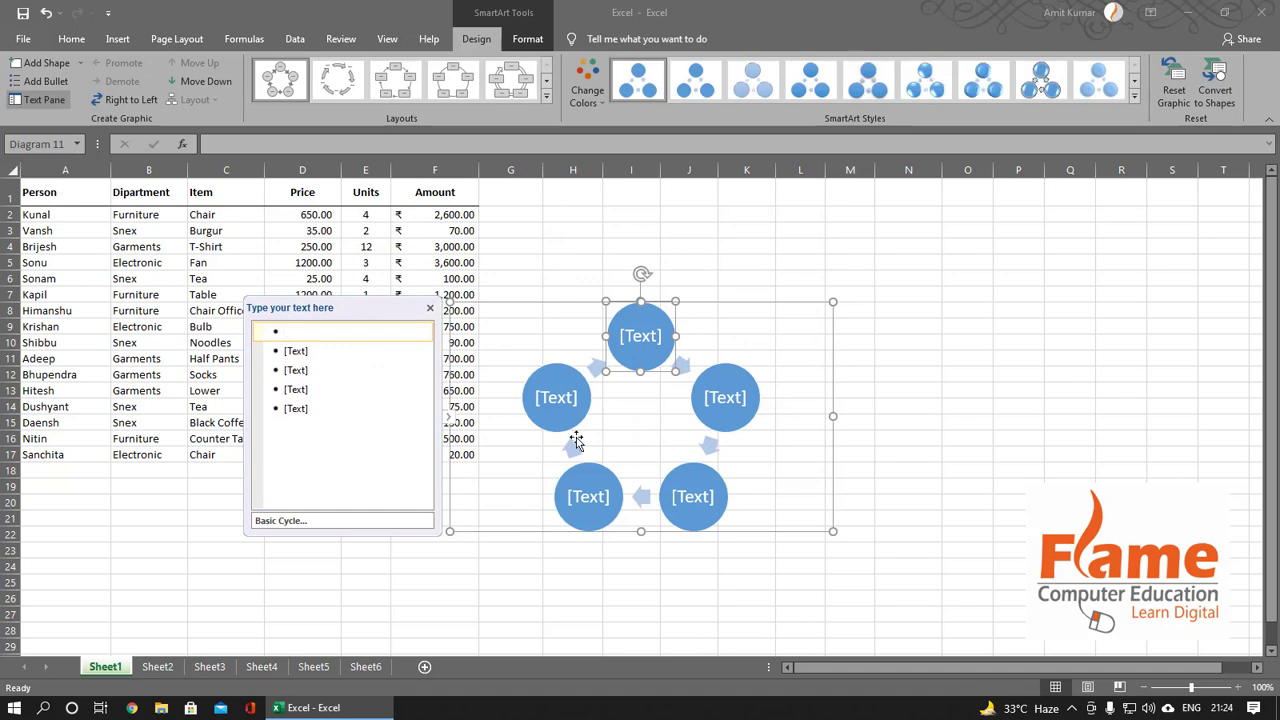
Label the first three circles of the cycle diagram clockwise from the top as "clouds", "rain" and "water"
left_click(657, 340)
type("c")
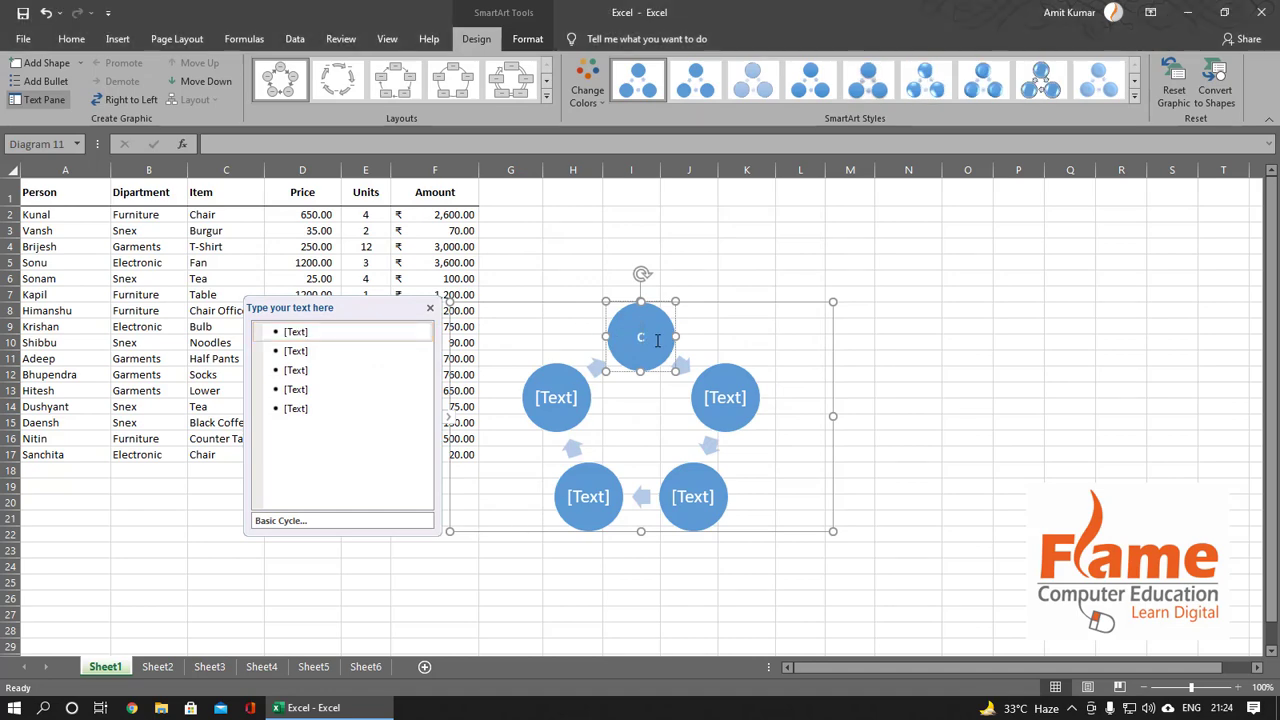
type("louds")
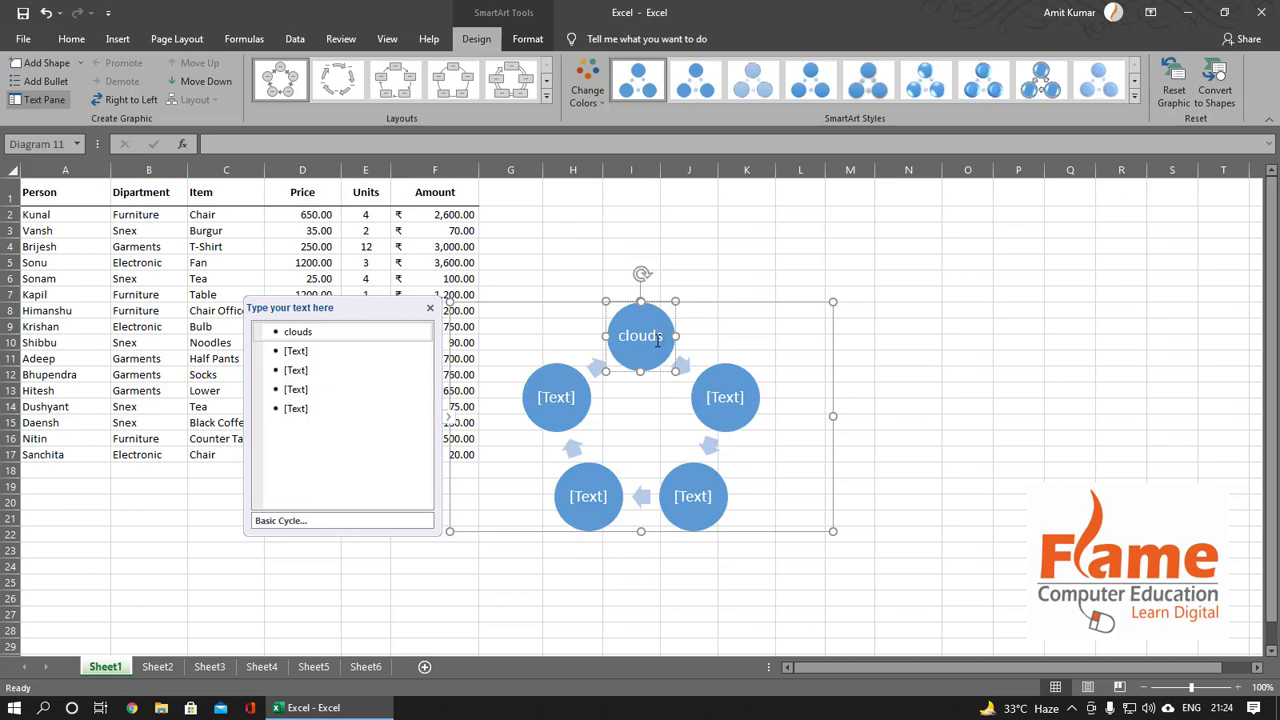
left_click(715, 403)
type("rain")
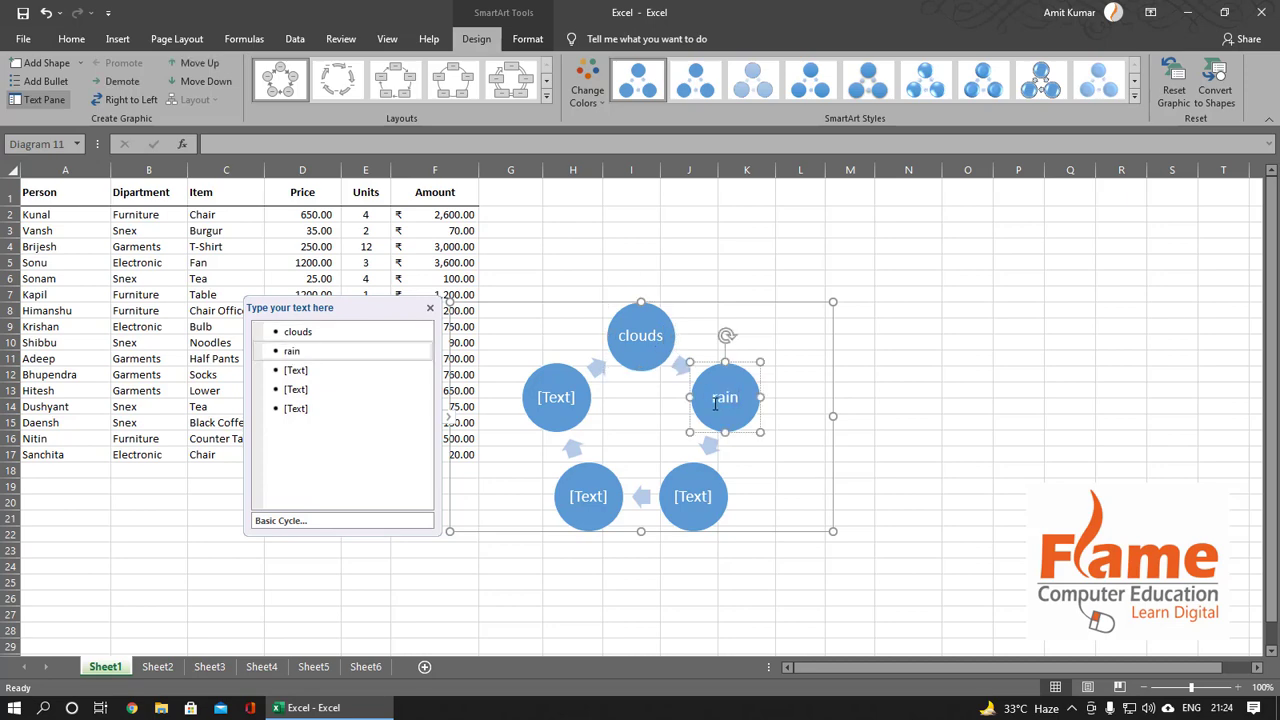
left_click(693, 498)
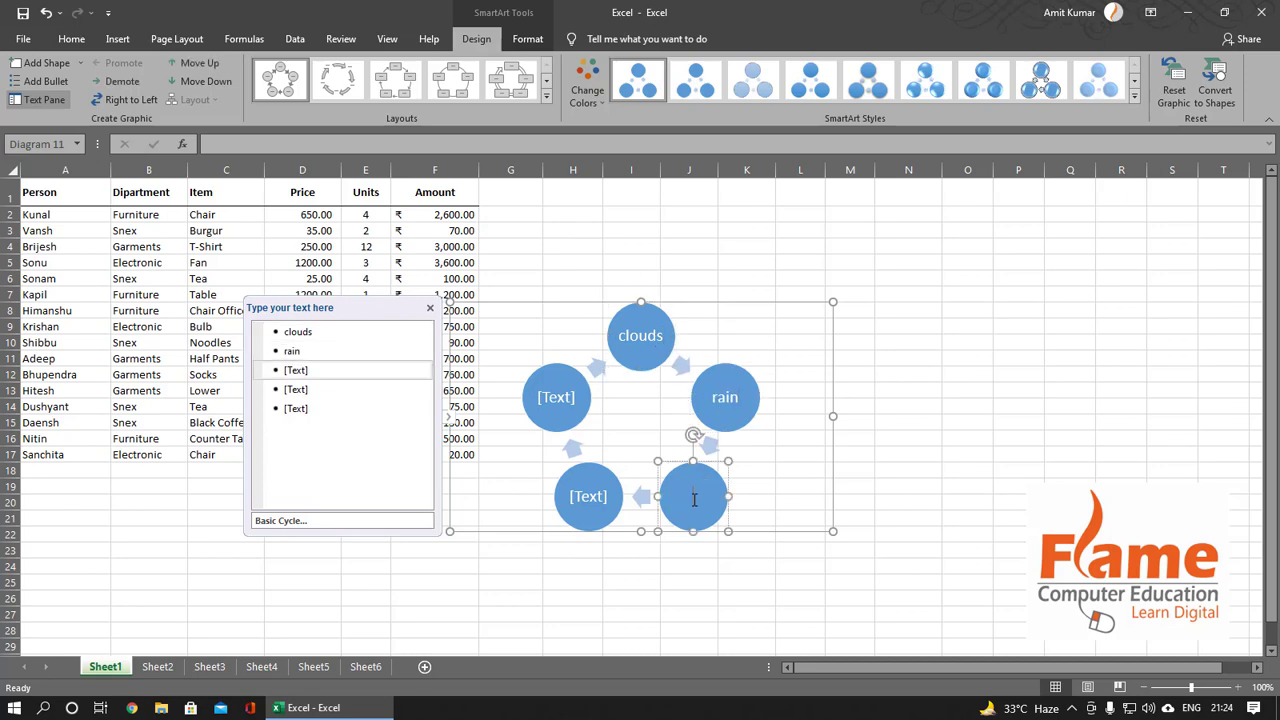
type("water")
Remove the empty circle after "water" from the cycle diagram and label the remaining empty circle "warp"
left_click(596, 500)
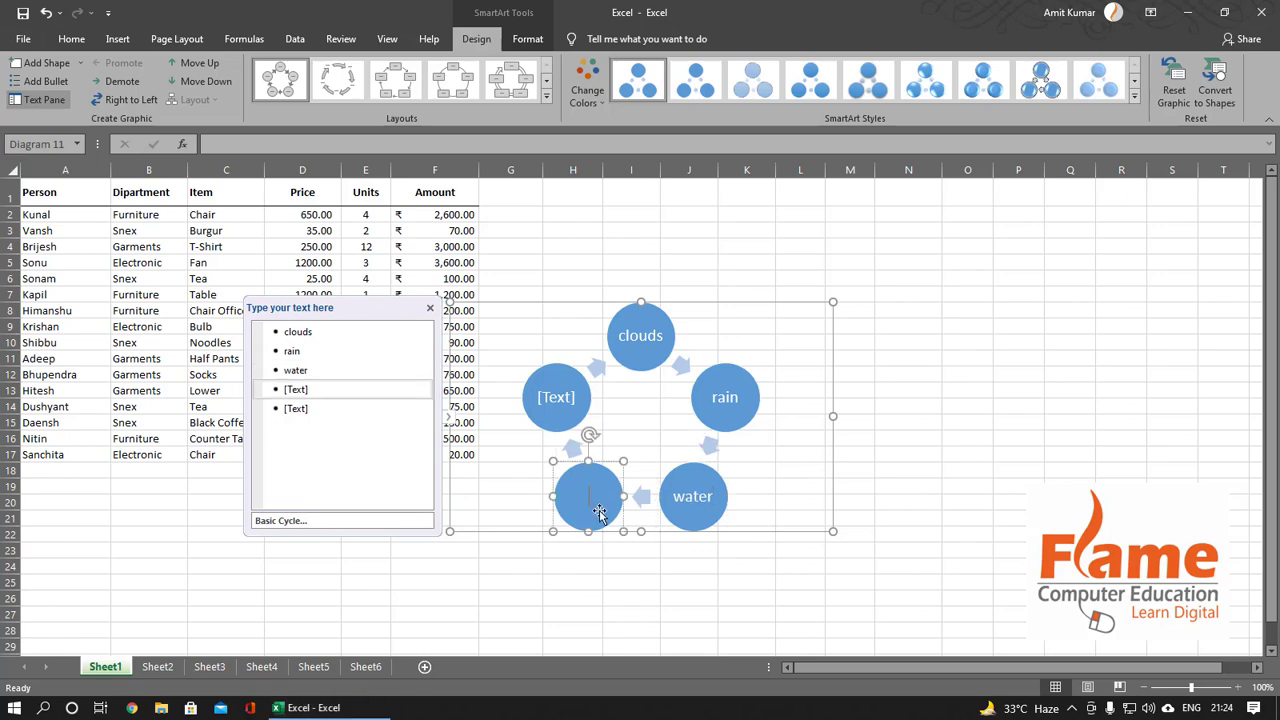
key("BackSpace")
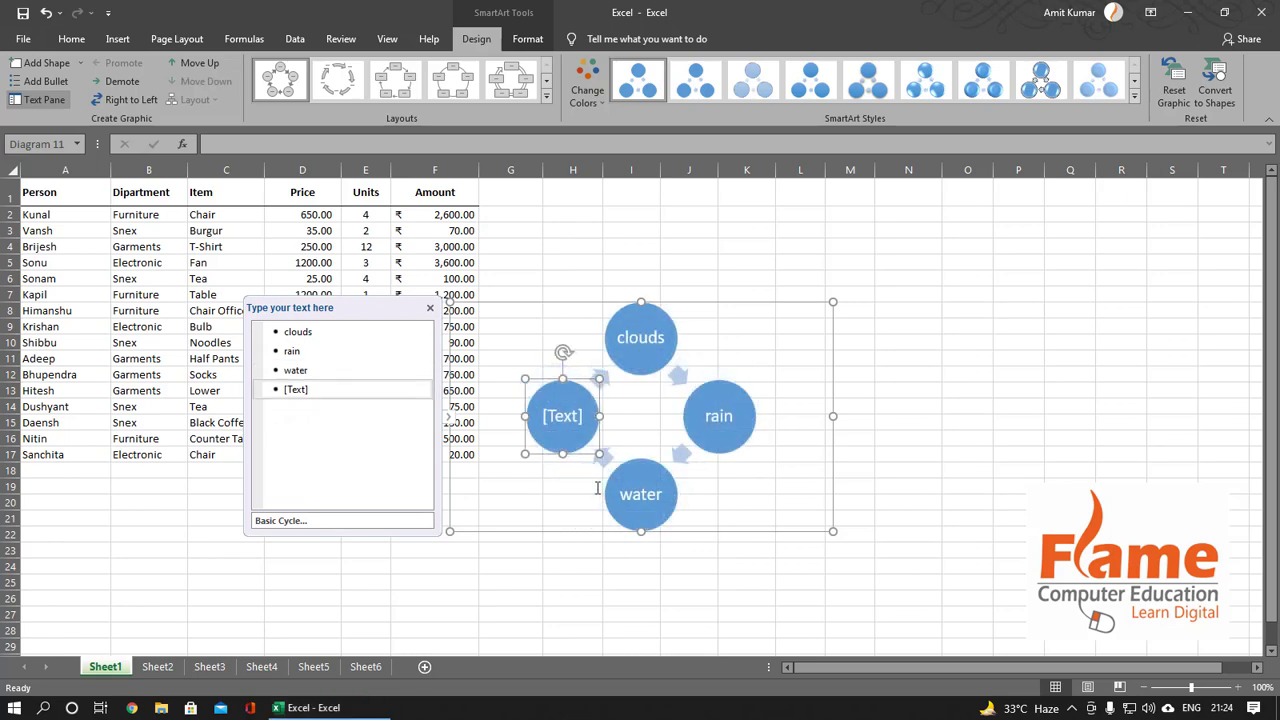
left_click(573, 423)
type("warp")
left_click(430, 307)
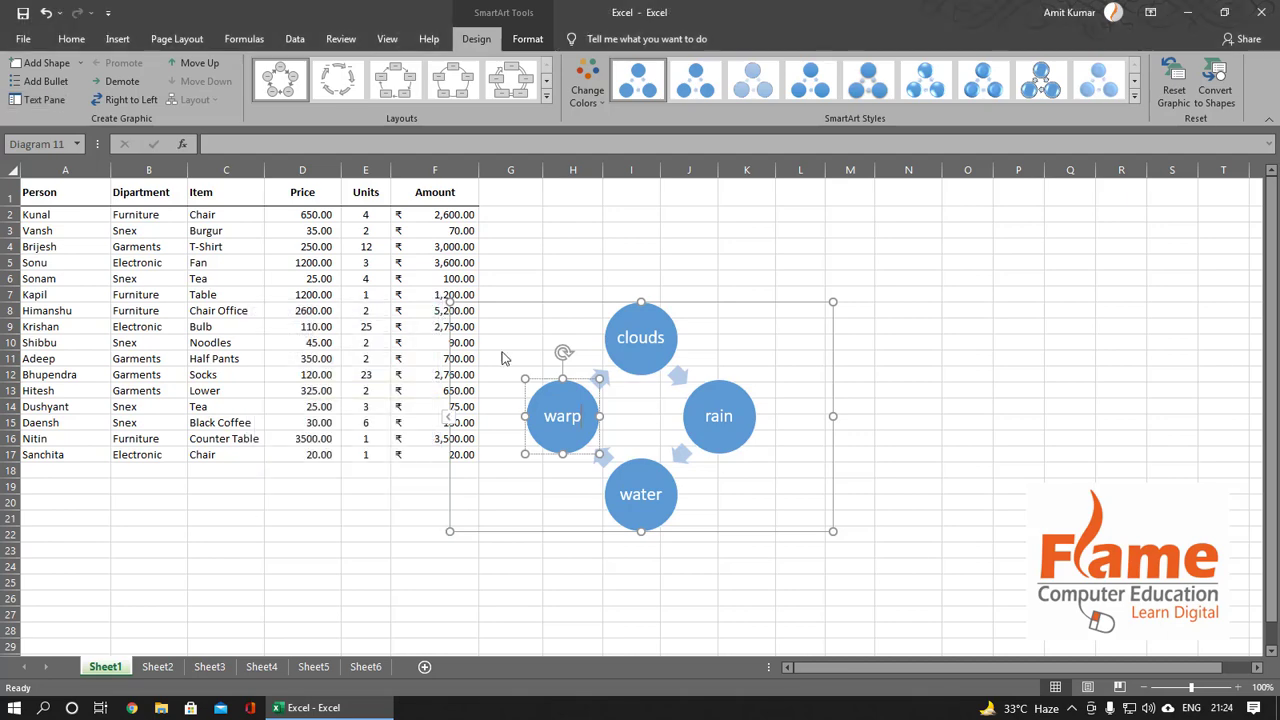
Move the cycle diagram clear of the data table to columns H to N, and delete it from the sheet
left_click(535, 328)
left_click_drag(680, 303, 781, 251)
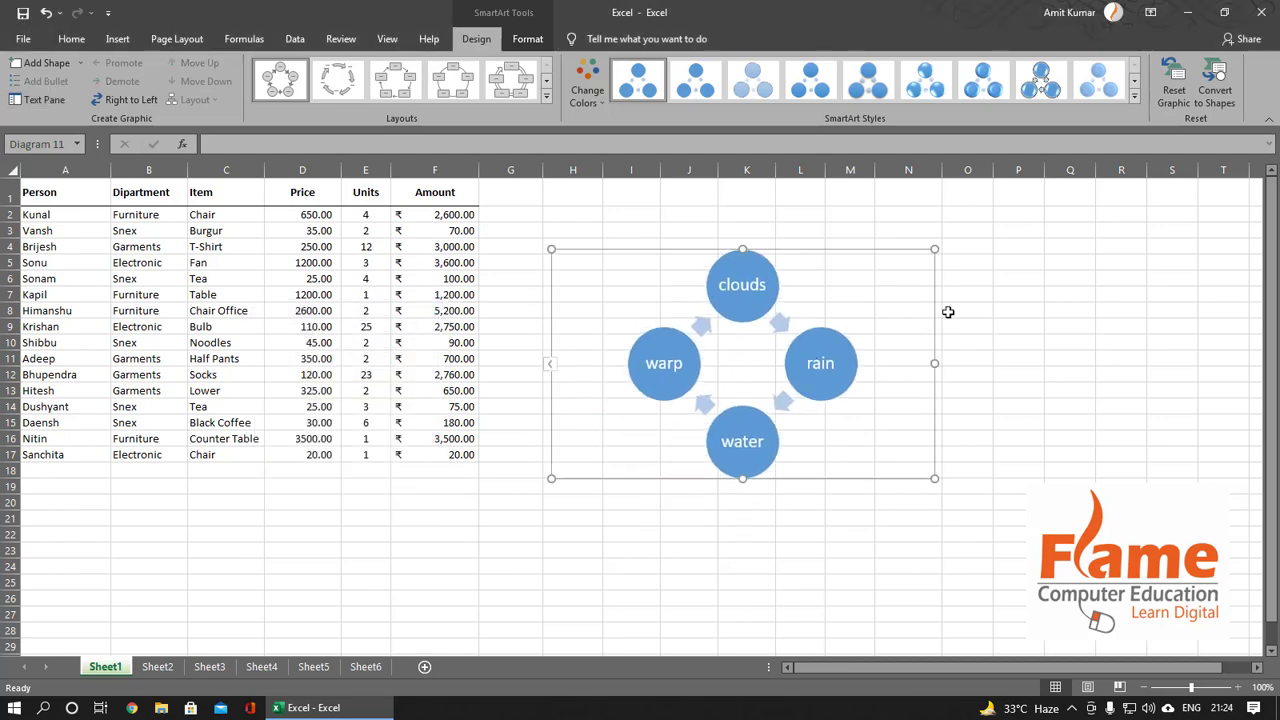
key("Delete")
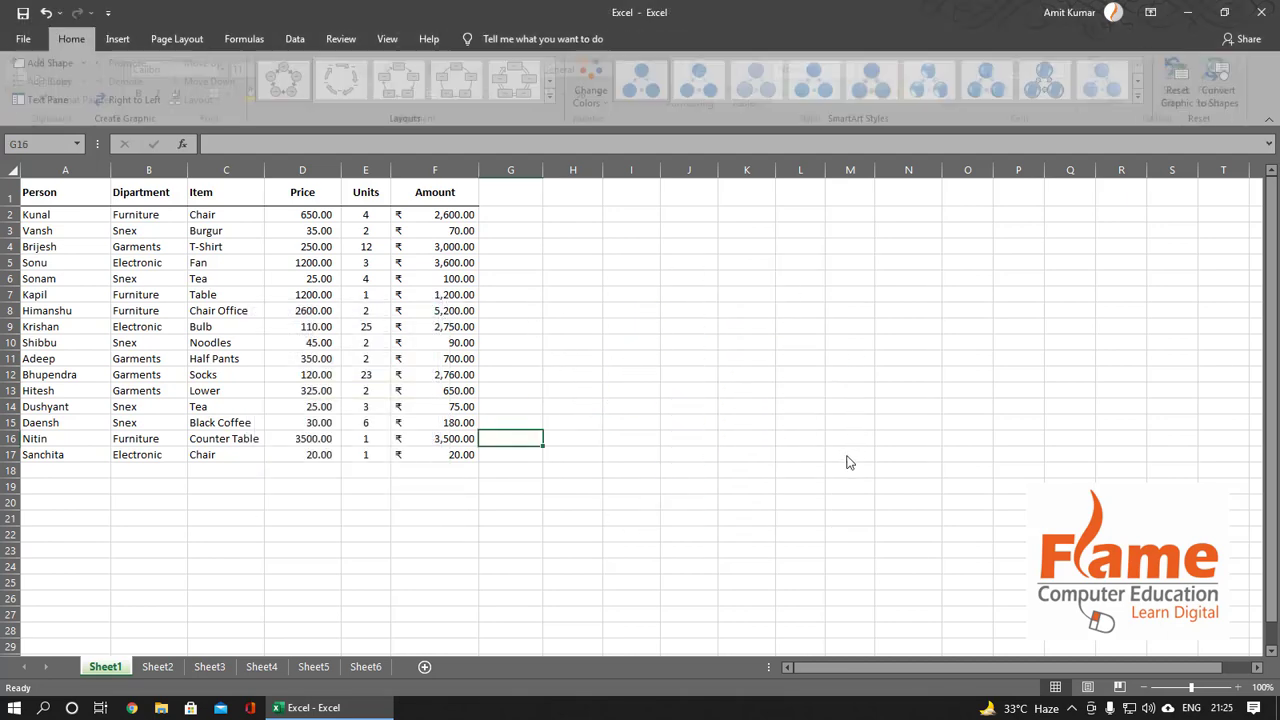
Check which options are offered for inserting a screenshot in the worksheet
left_click(117, 40)
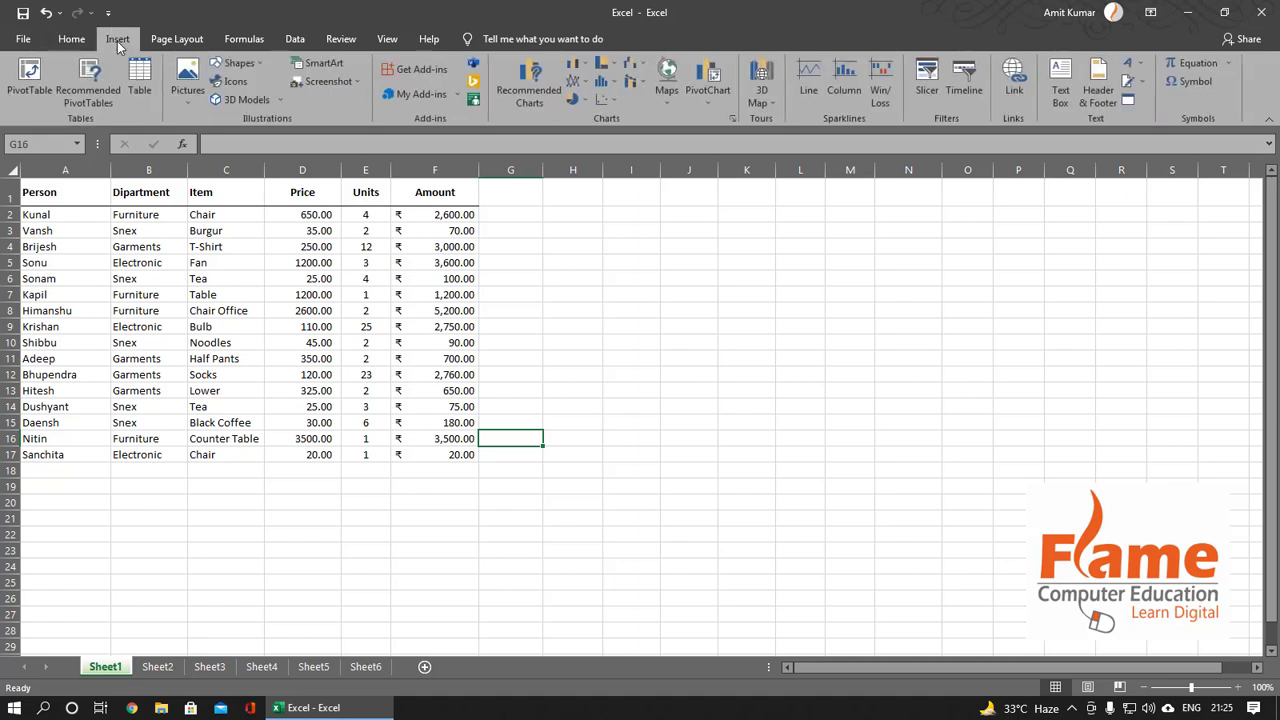
left_click(337, 79)
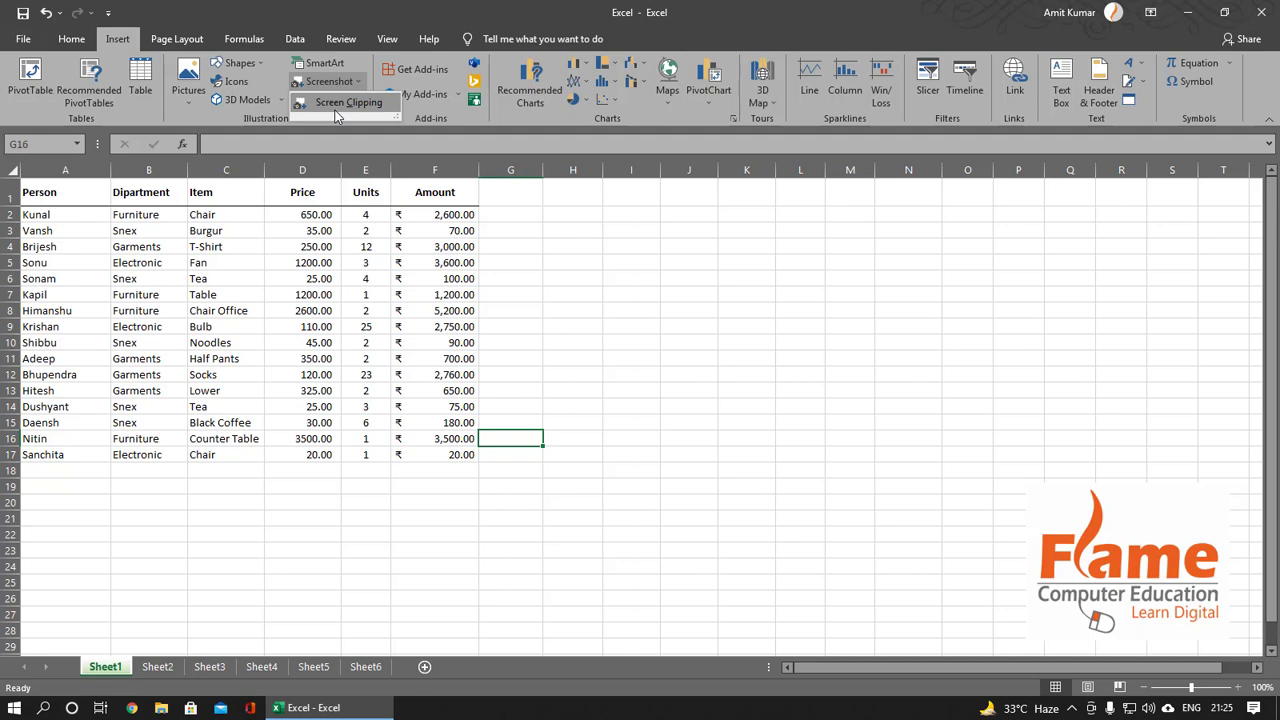
left_click(354, 400)
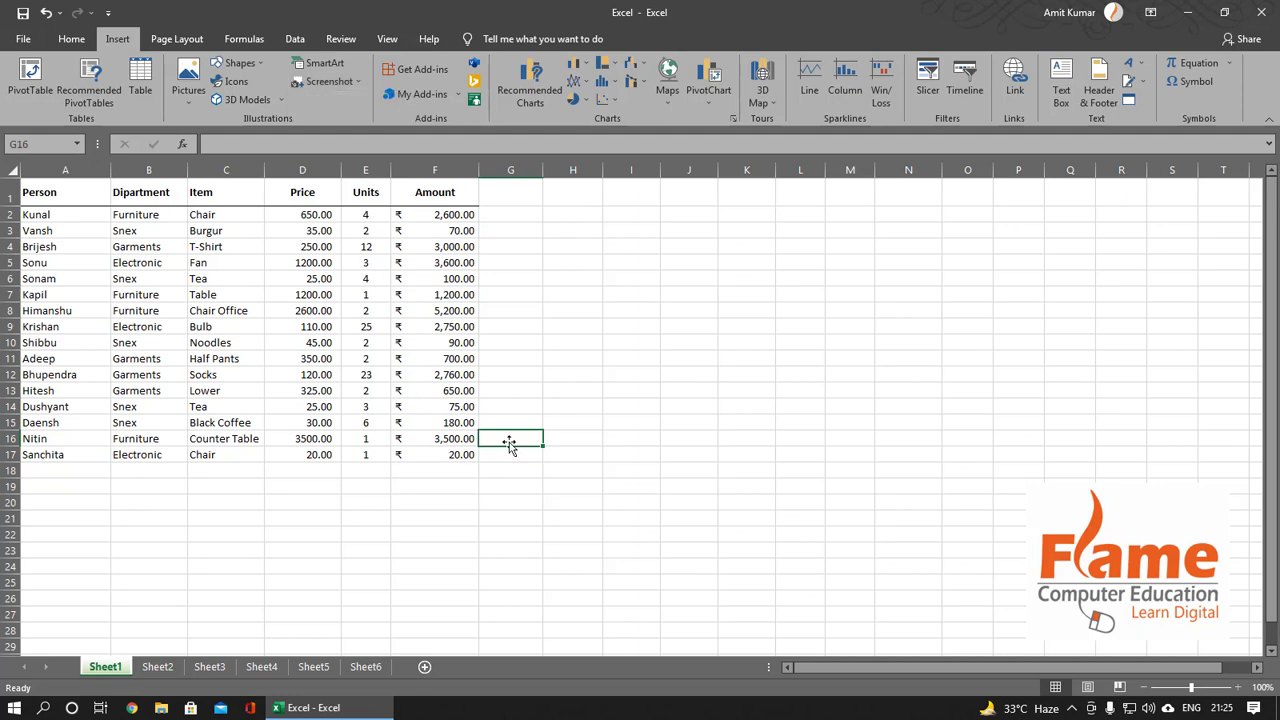
left_click(43, 707)
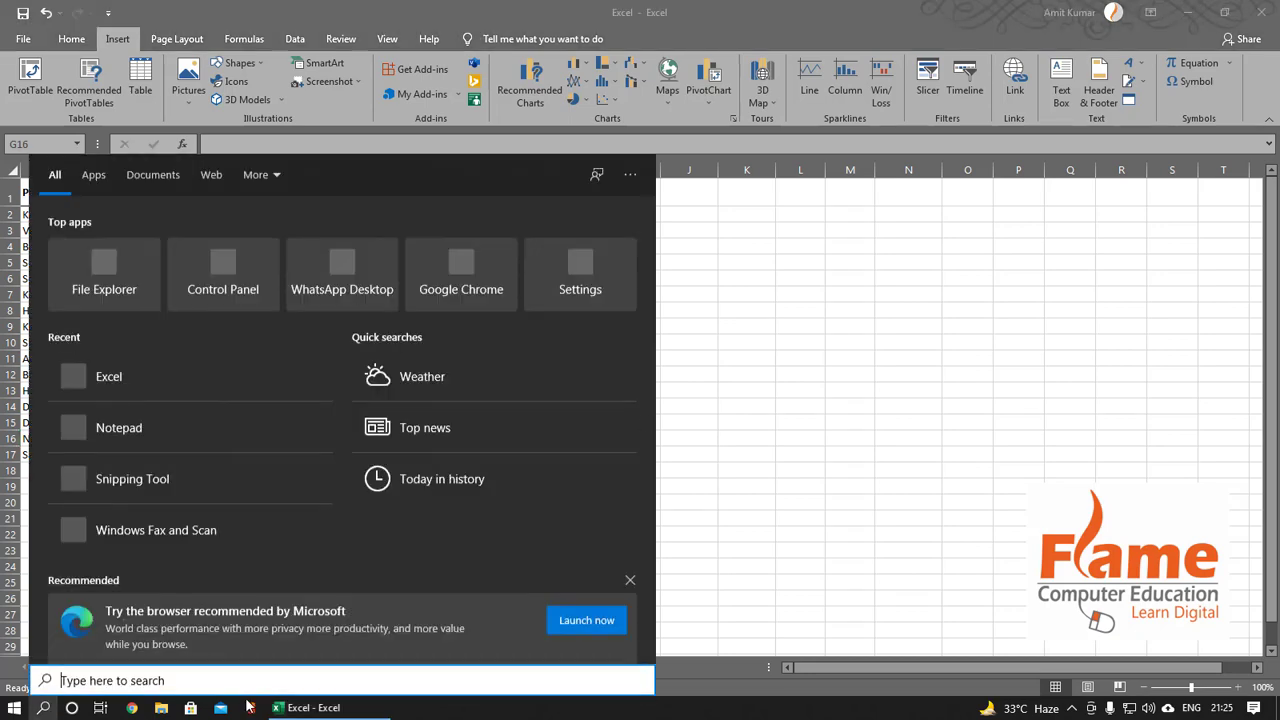
left_click(940, 354)
Find and open the Calculator app, and return to the Excel workbook
left_click(14, 708)
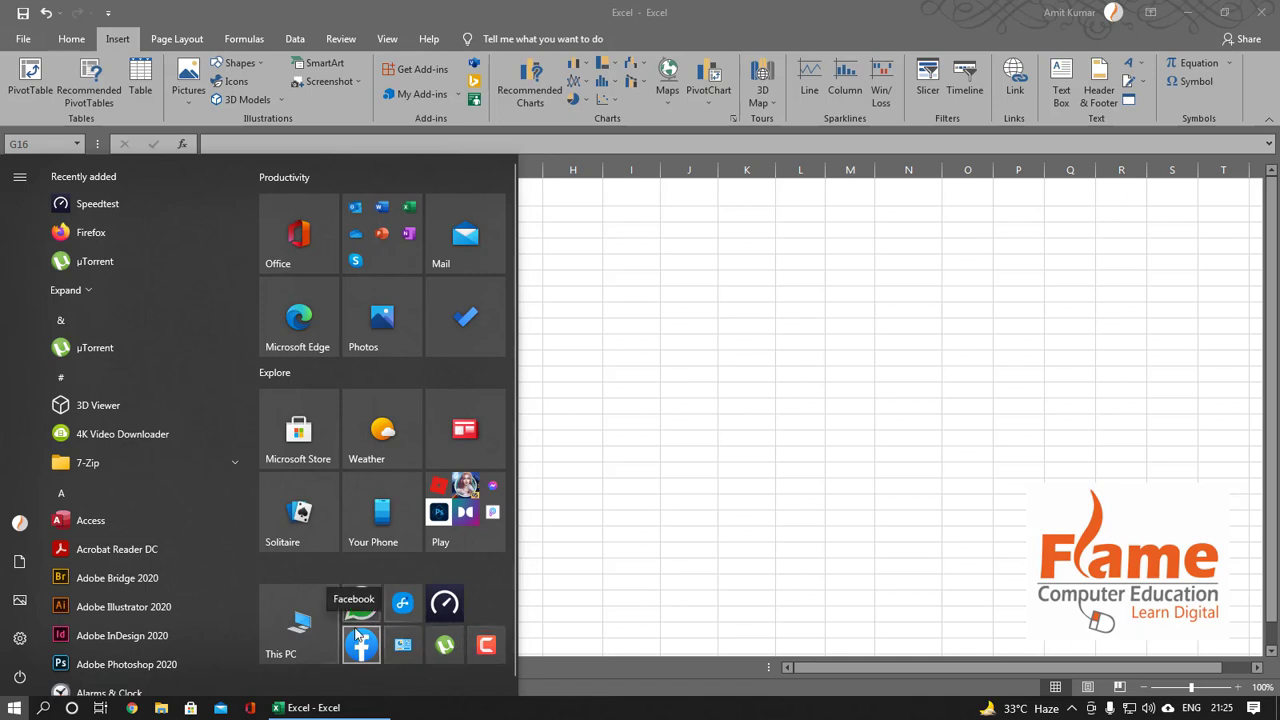
type("cal")
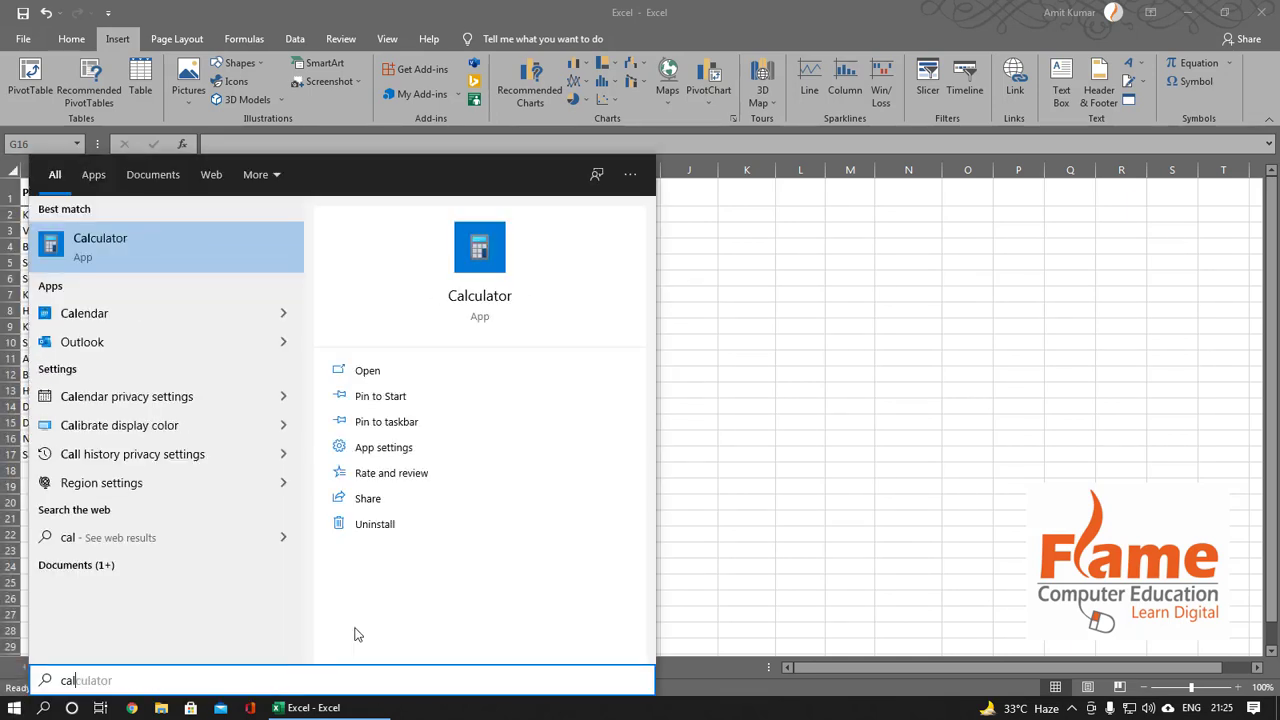
key("Return")
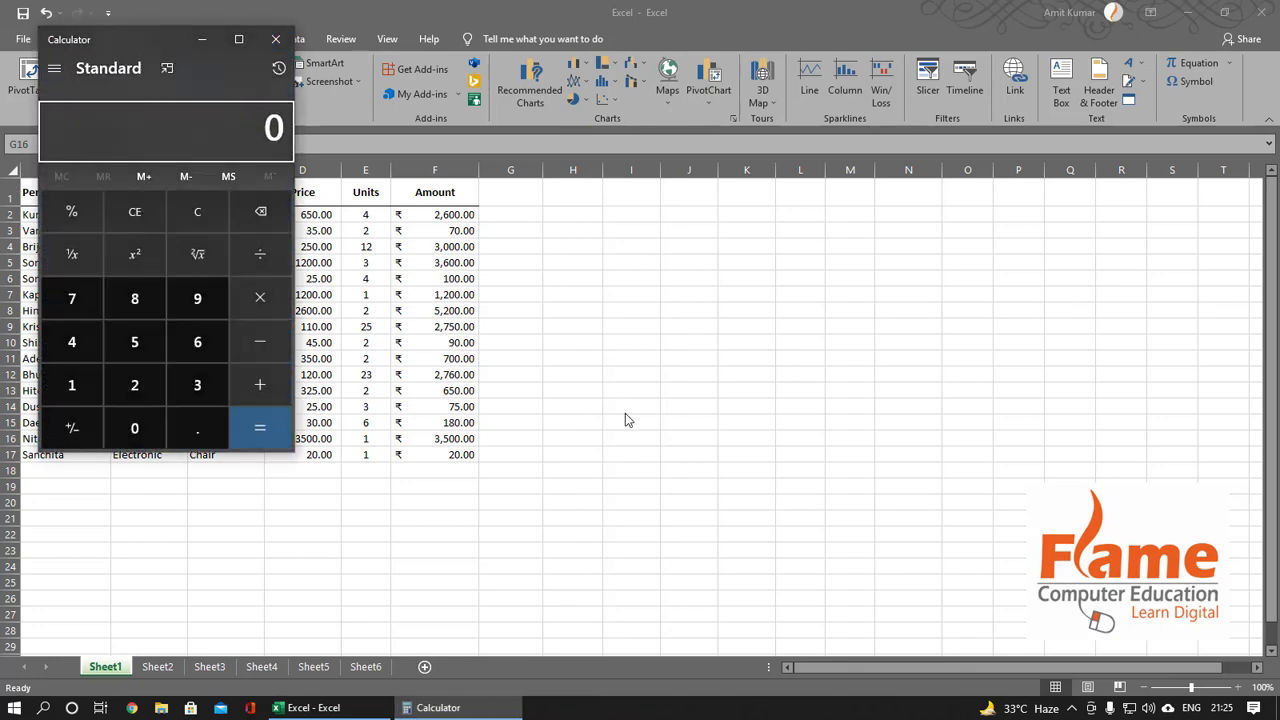
left_click(614, 417)
Check the windows available for a screenshot, and bring up the open Calculator and Paint windows before returning to Excel
left_click(351, 83)
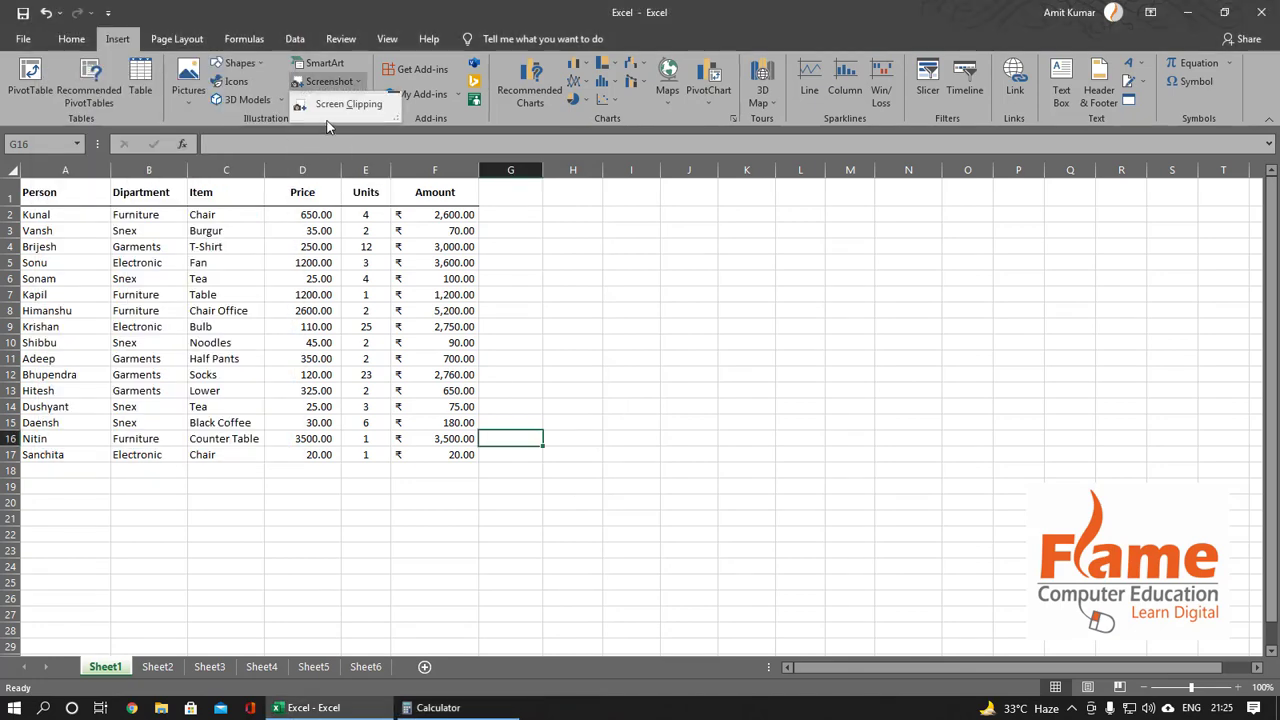
left_click(491, 302)
left_click(486, 712)
left_click(529, 646)
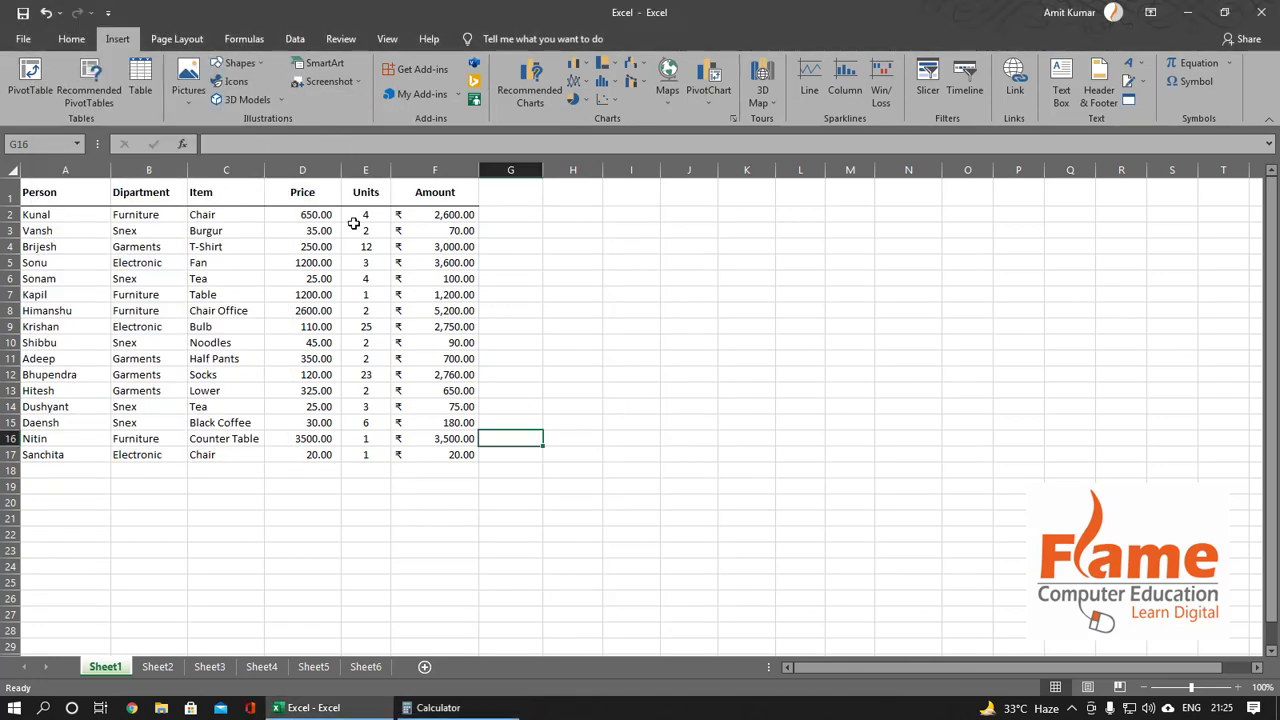
left_click(354, 83)
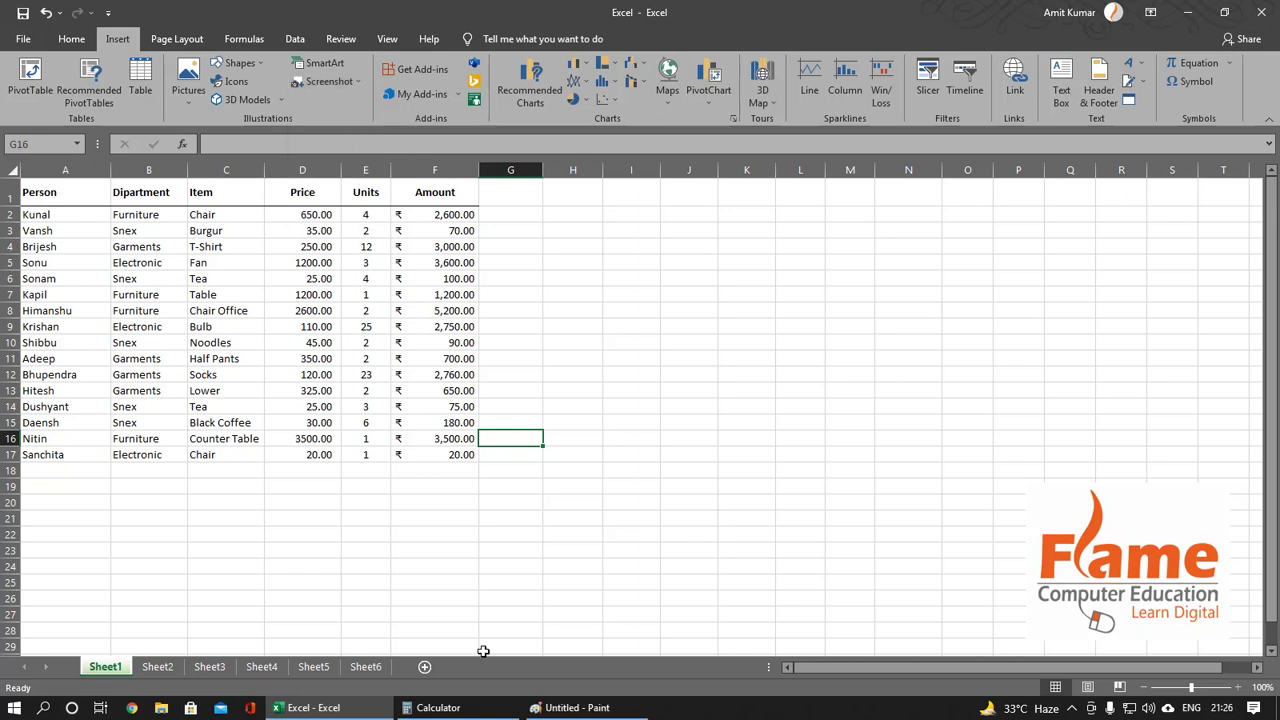
left_click(478, 710)
left_click(478, 710)
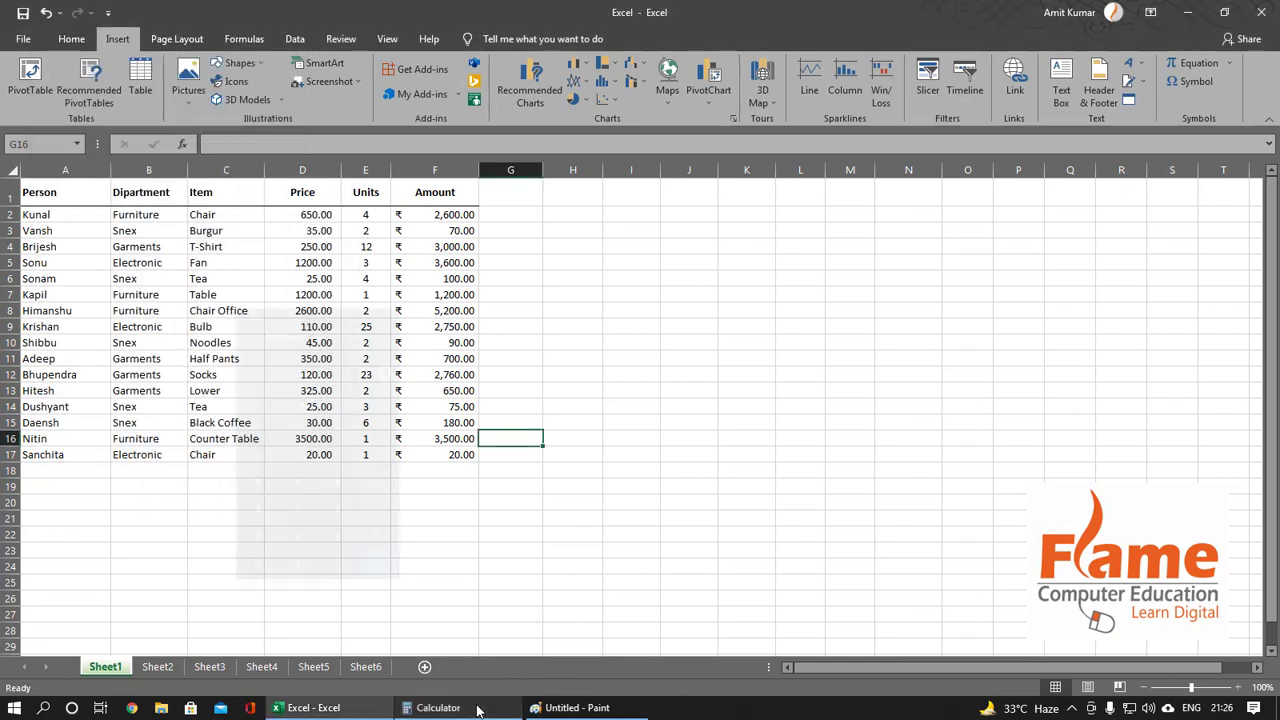
left_click(583, 710)
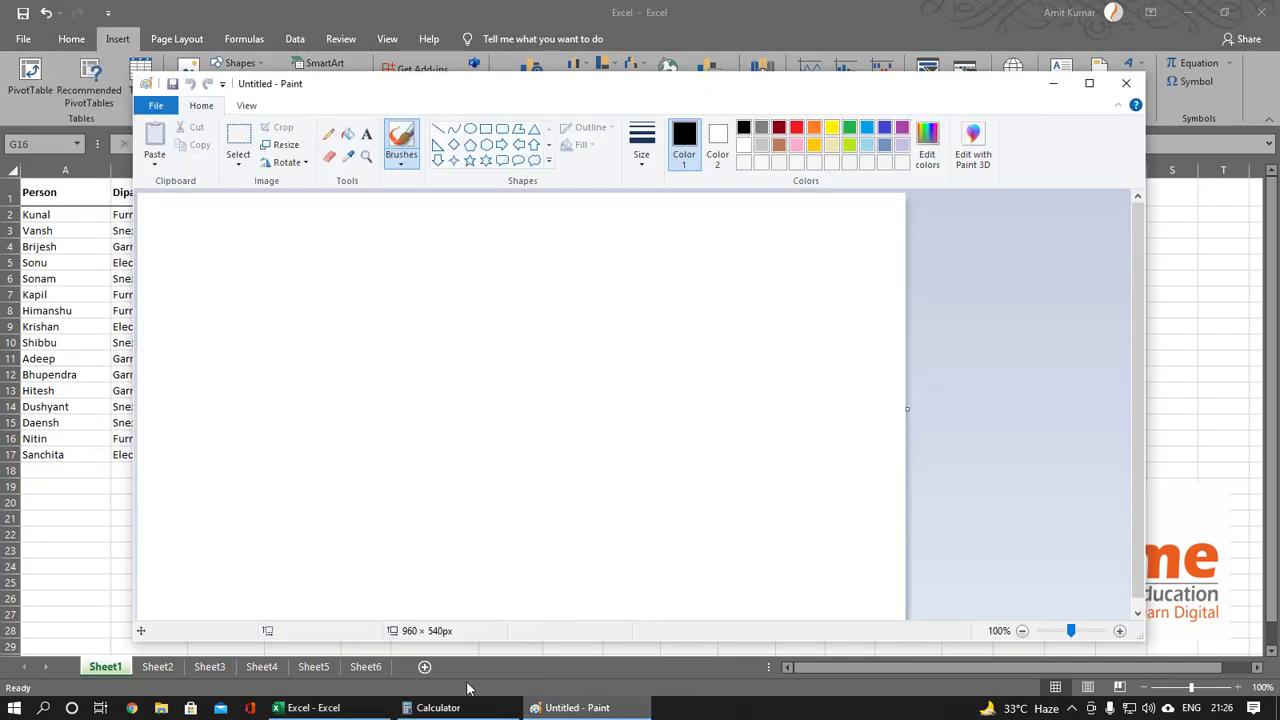
left_click(430, 708)
left_click(130, 496)
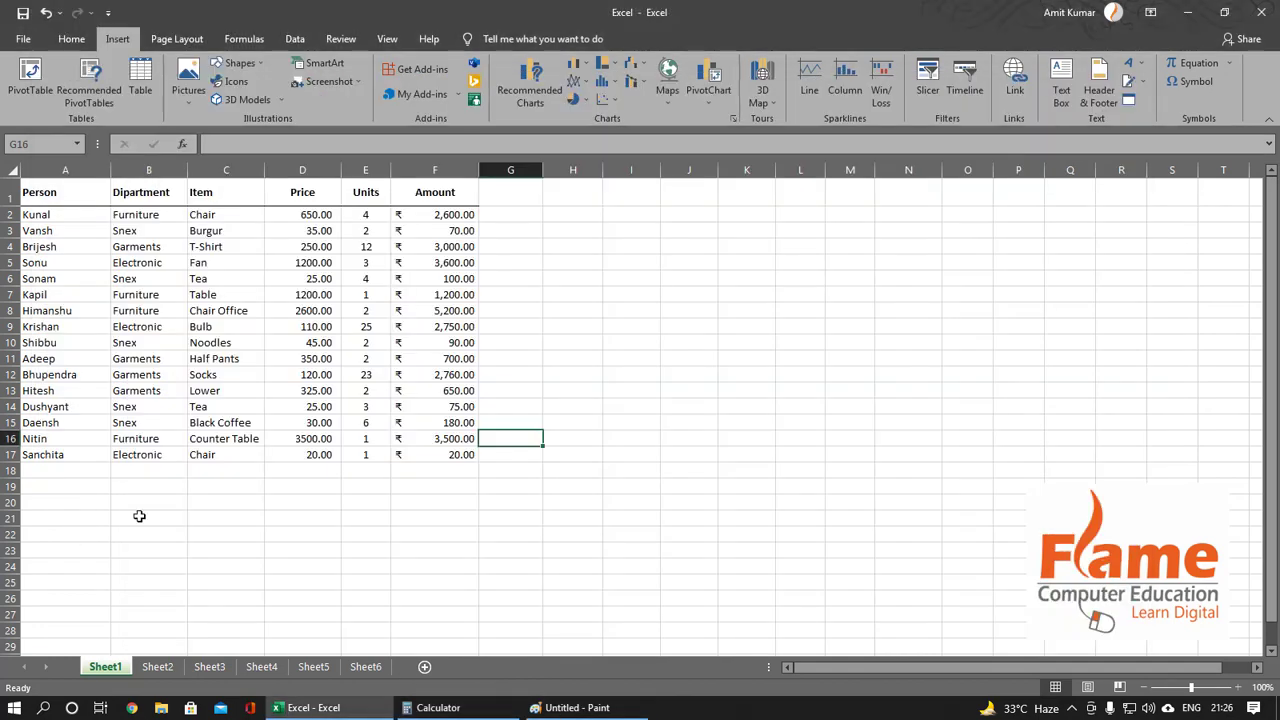
Insert a screenshot of the open Paint window, positioned over the data table, and delete it from the sheet
left_click(359, 84)
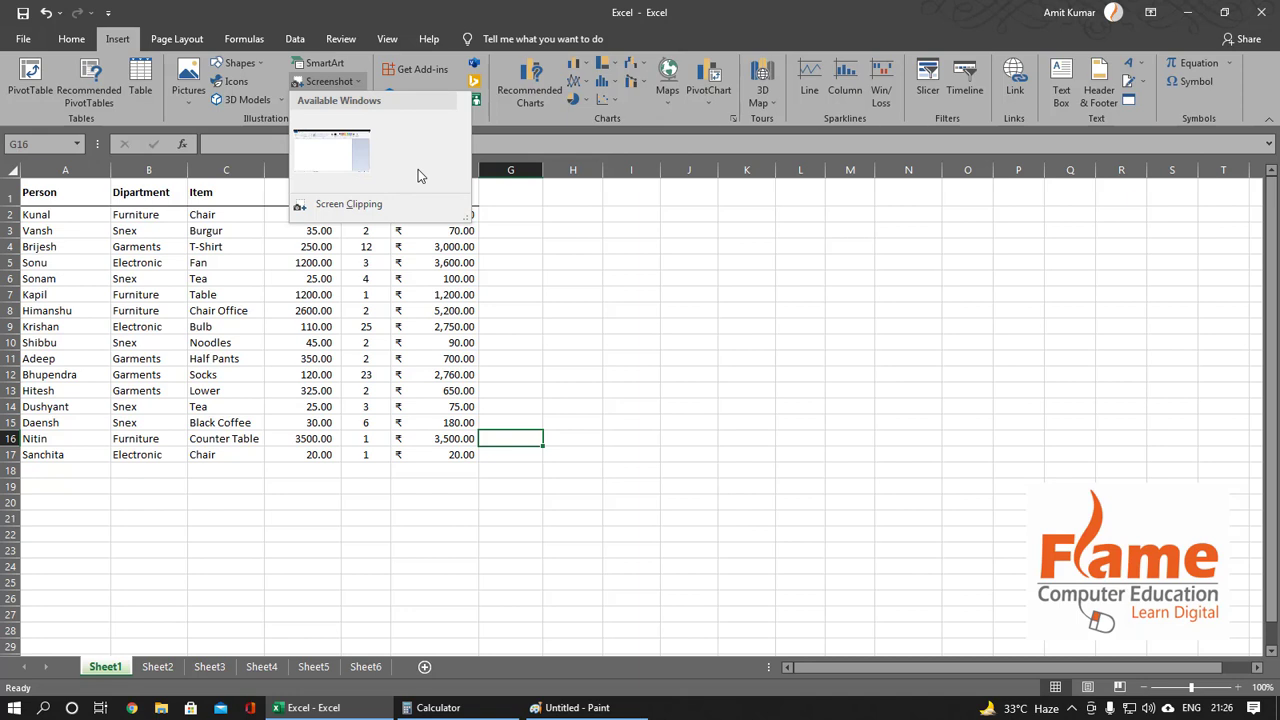
left_click(344, 162)
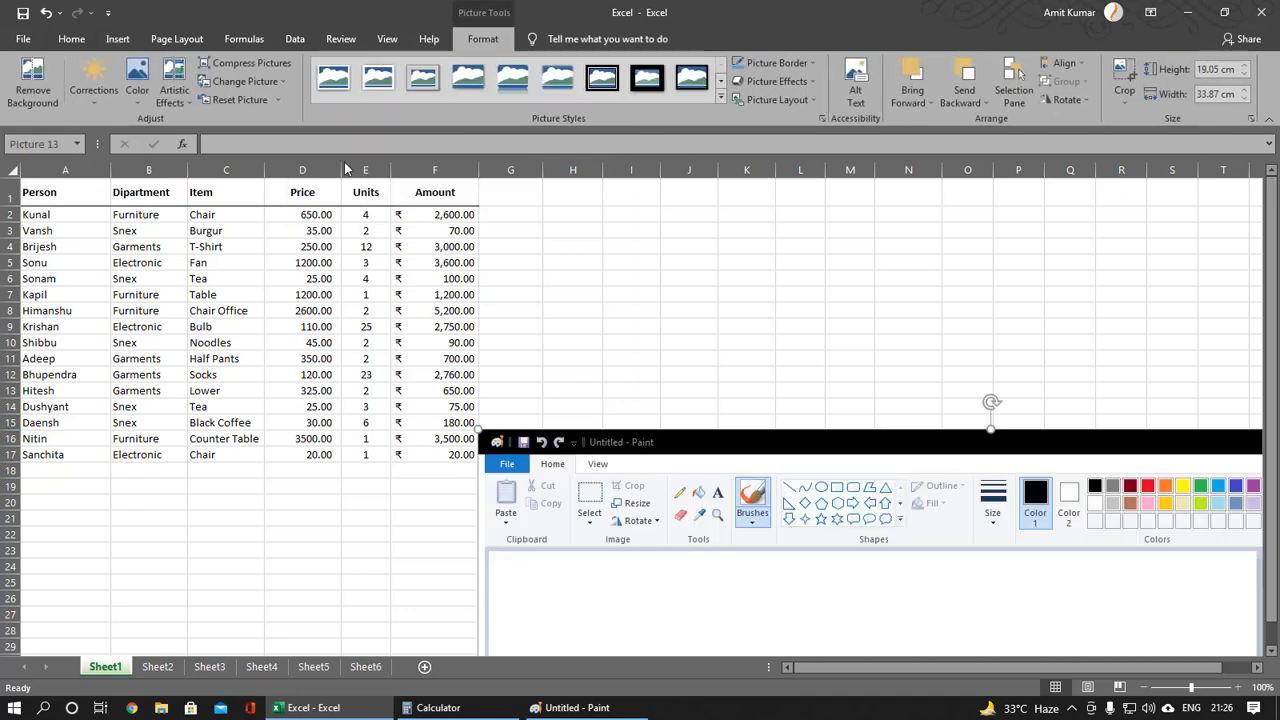
left_click_drag(580, 506, 258, 312)
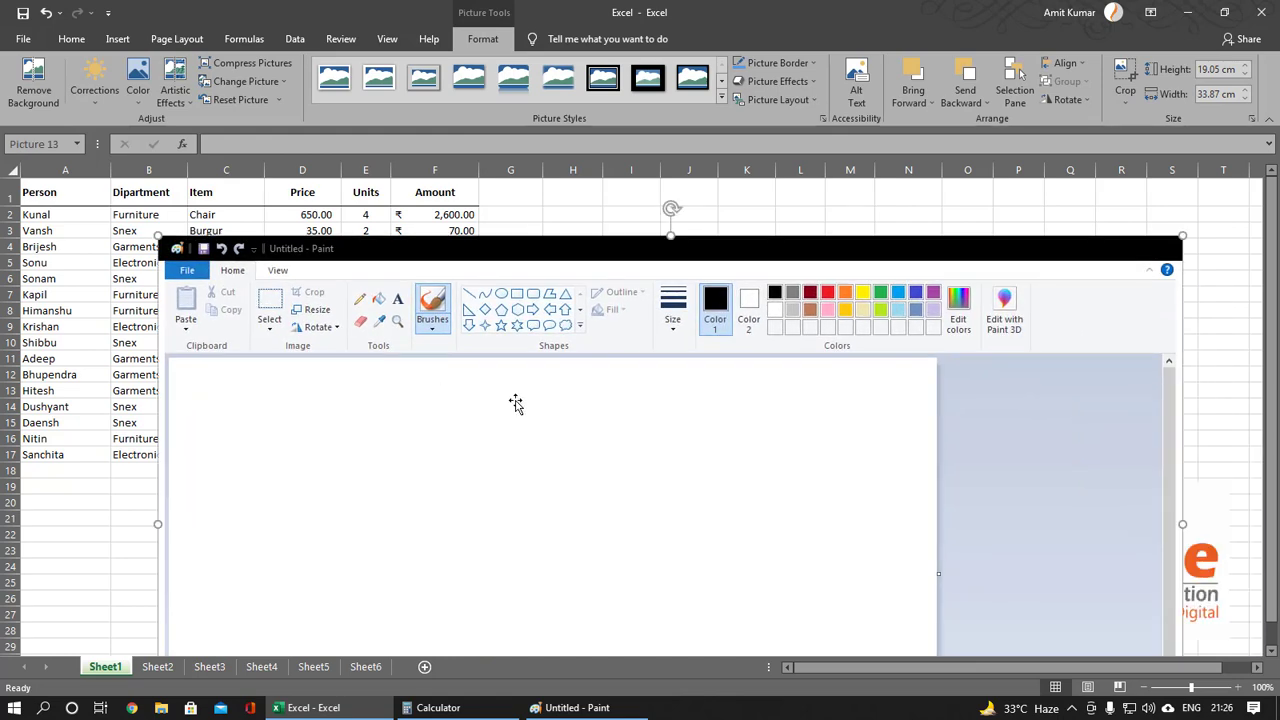
key("Delete")
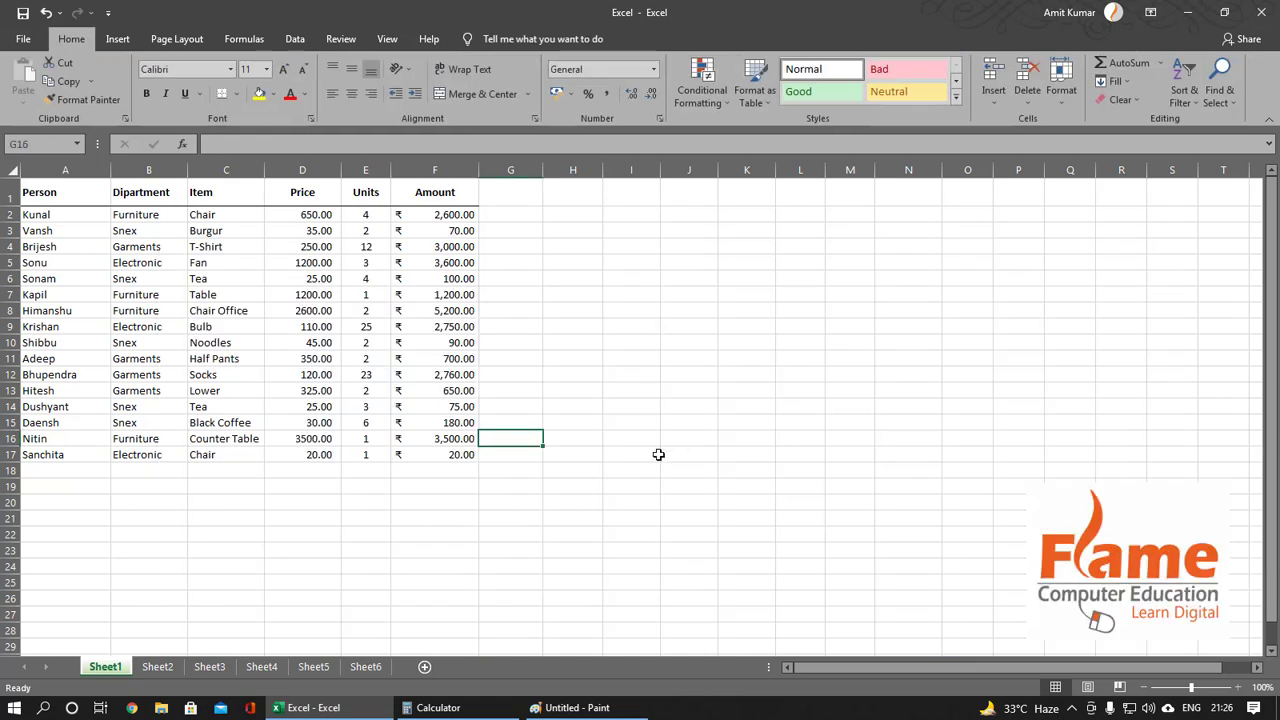
Insert a screen clipping of the Calculator window, about 14.82 by 9.69 cm, and delete it from the sheet
left_click(133, 40)
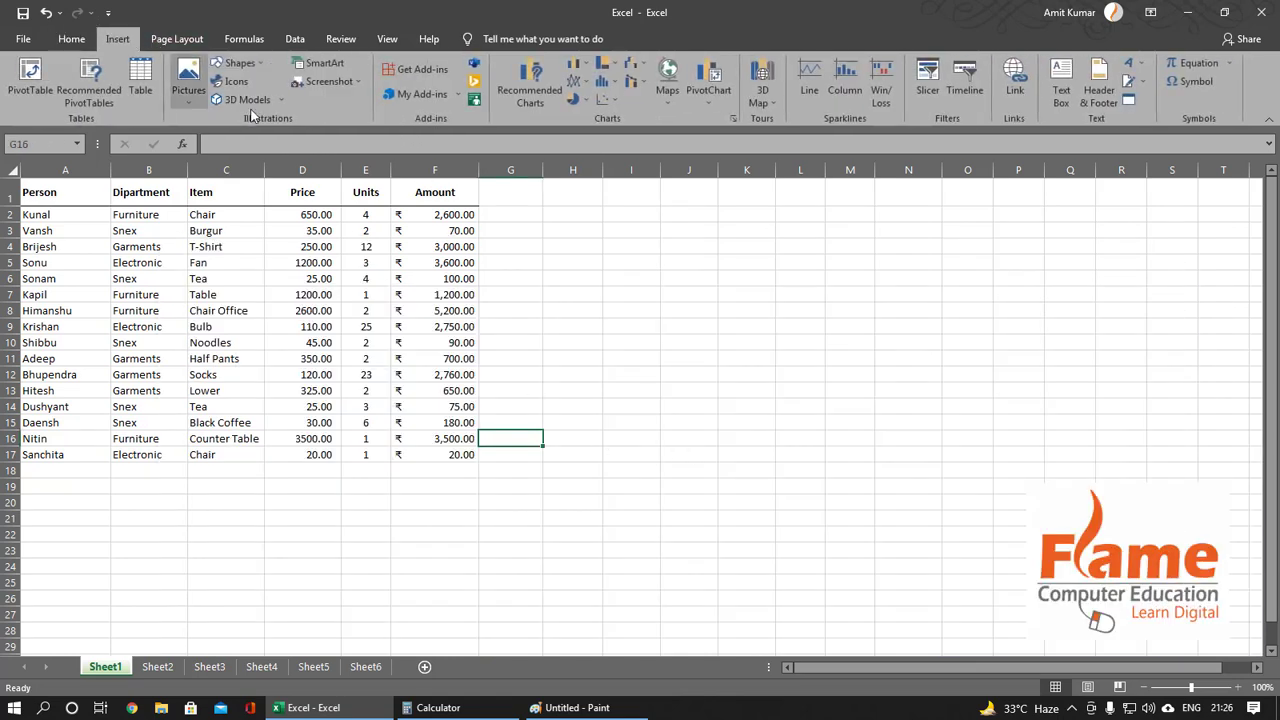
left_click(355, 83)
left_click(348, 204)
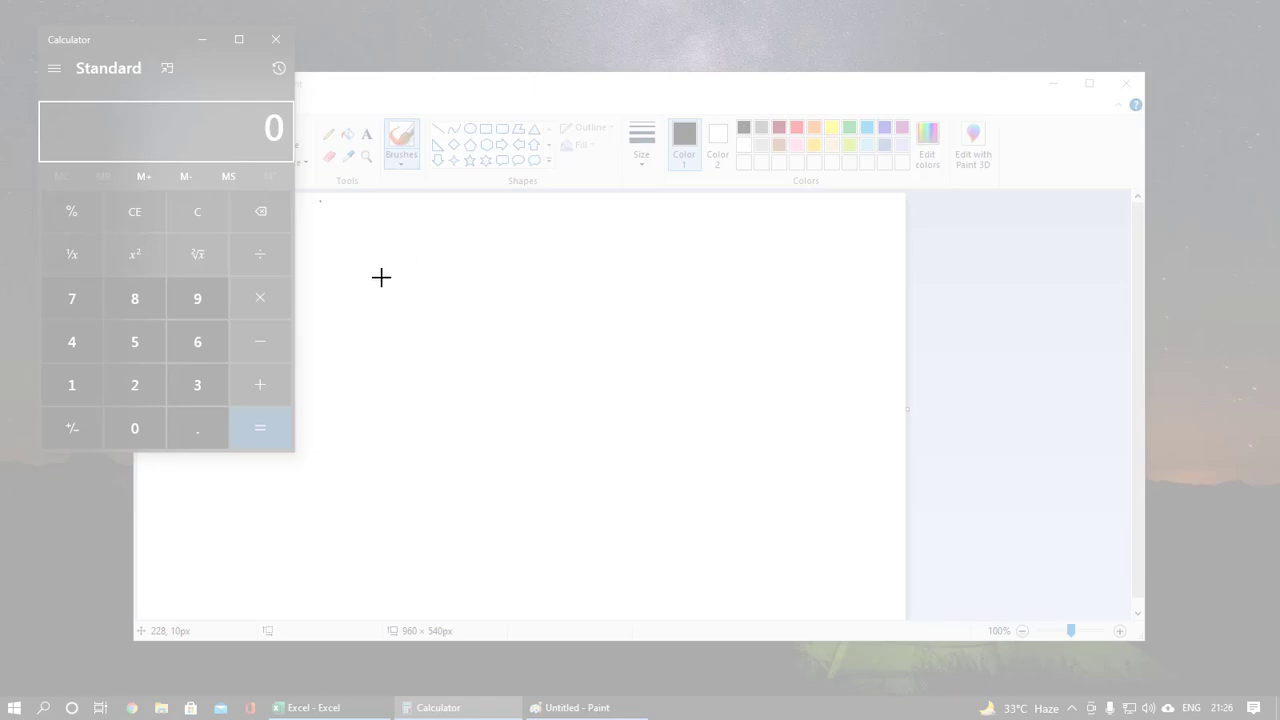
left_click_drag(31, 21, 323, 468)
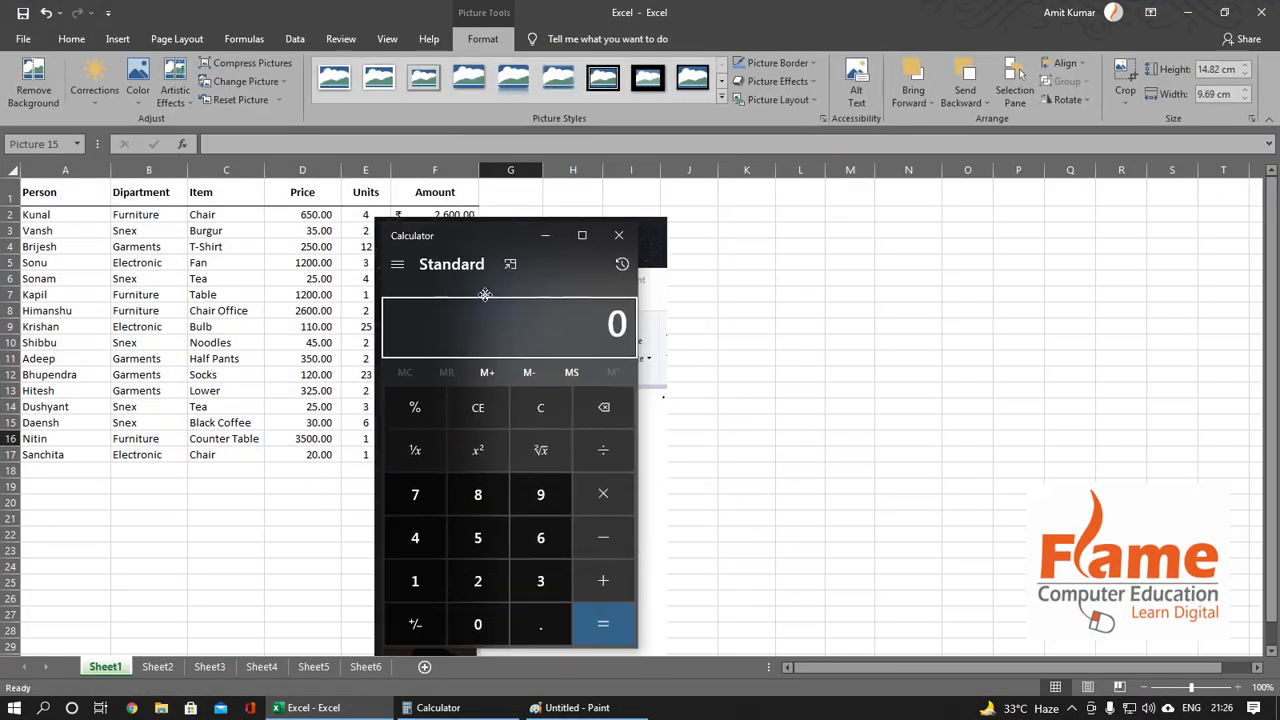
key("Delete")
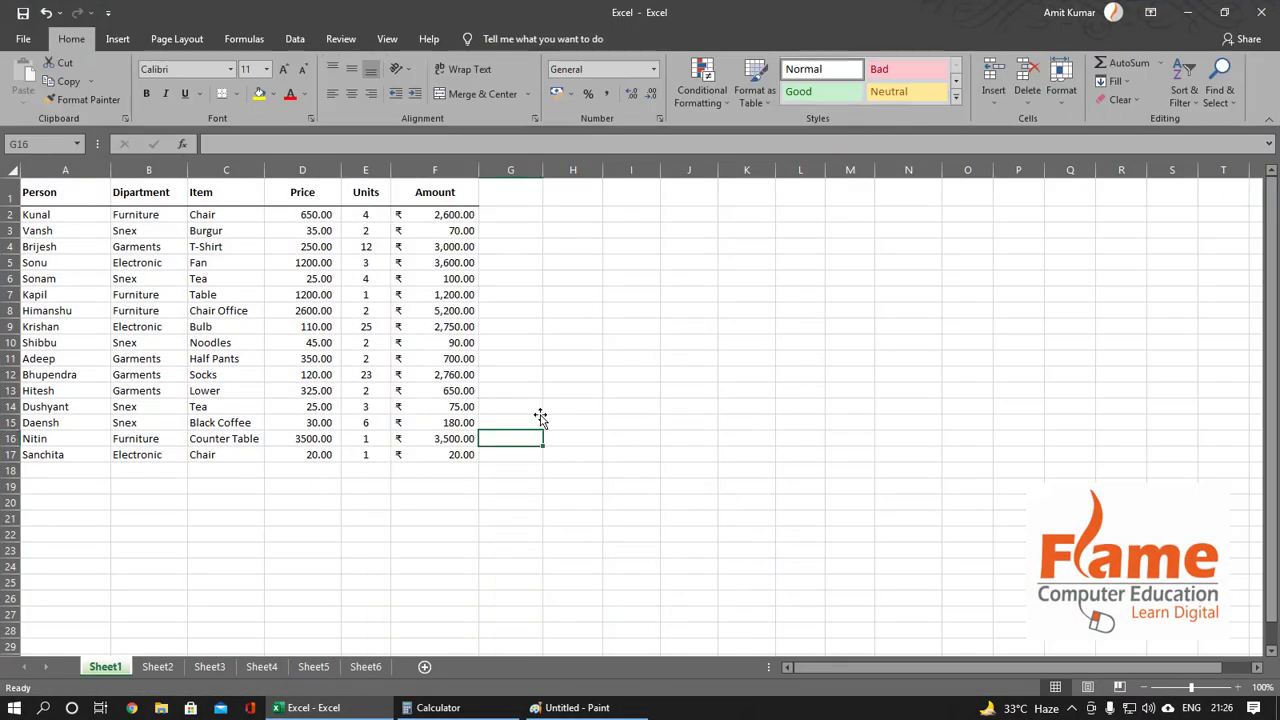
left_click(117, 38)
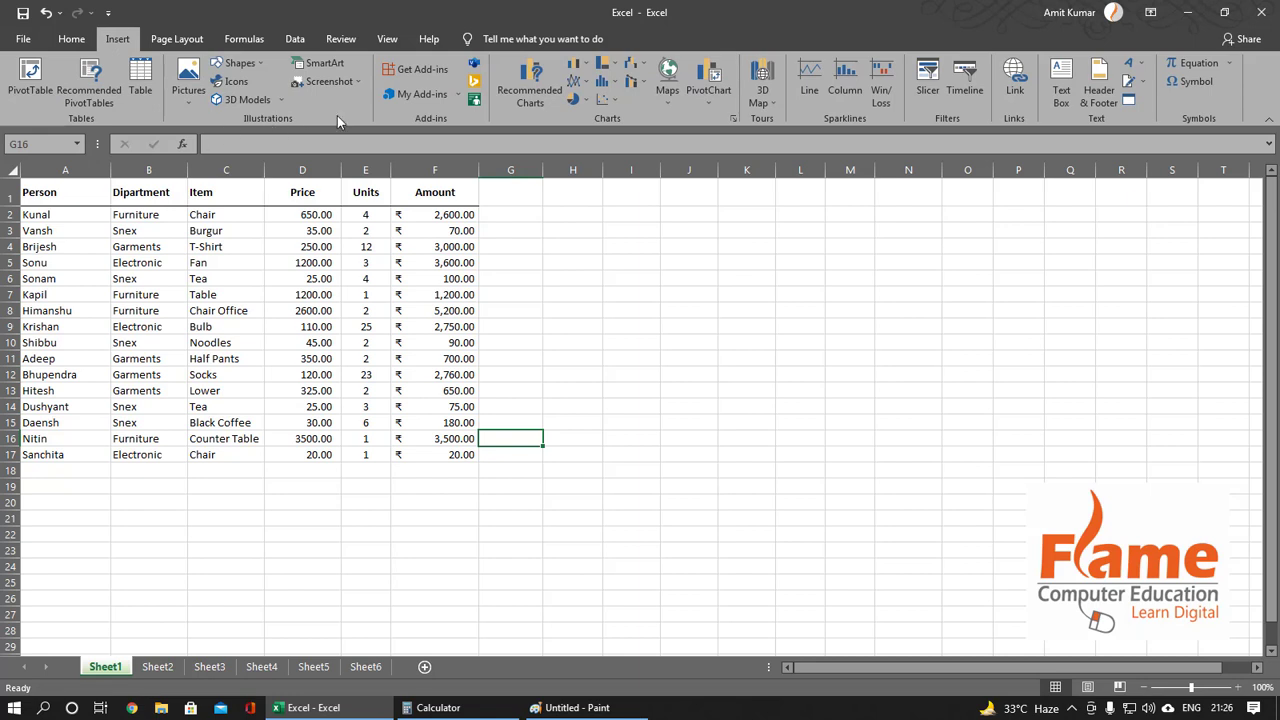